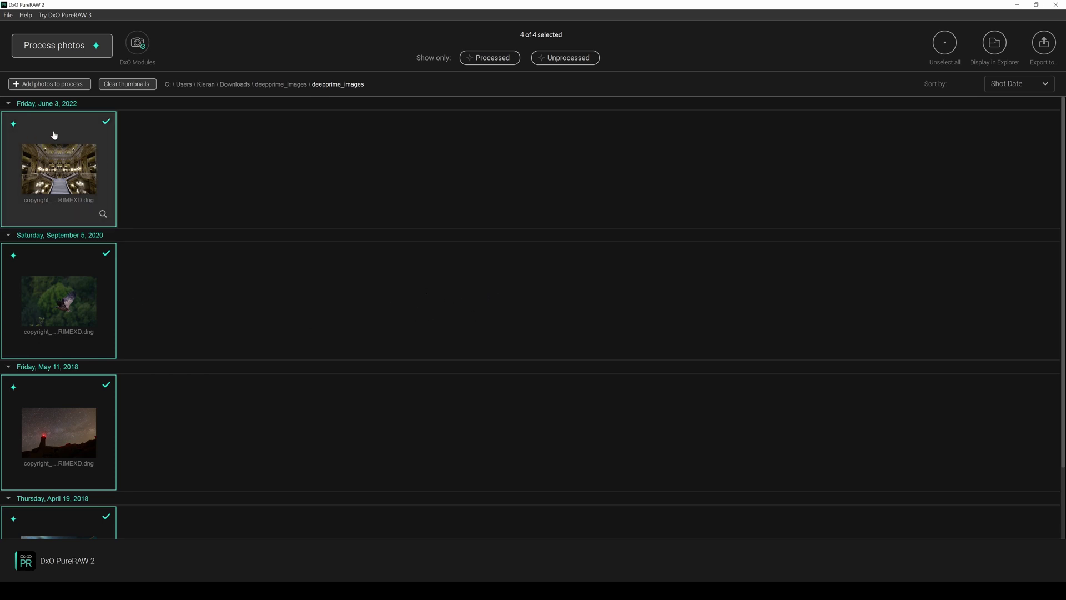
- Switch to DxO PureRAW 2, process the four selected photos with DeepPRIME, optical corrections and DNG output, and view the results
scroll(278, 281, down, 1)
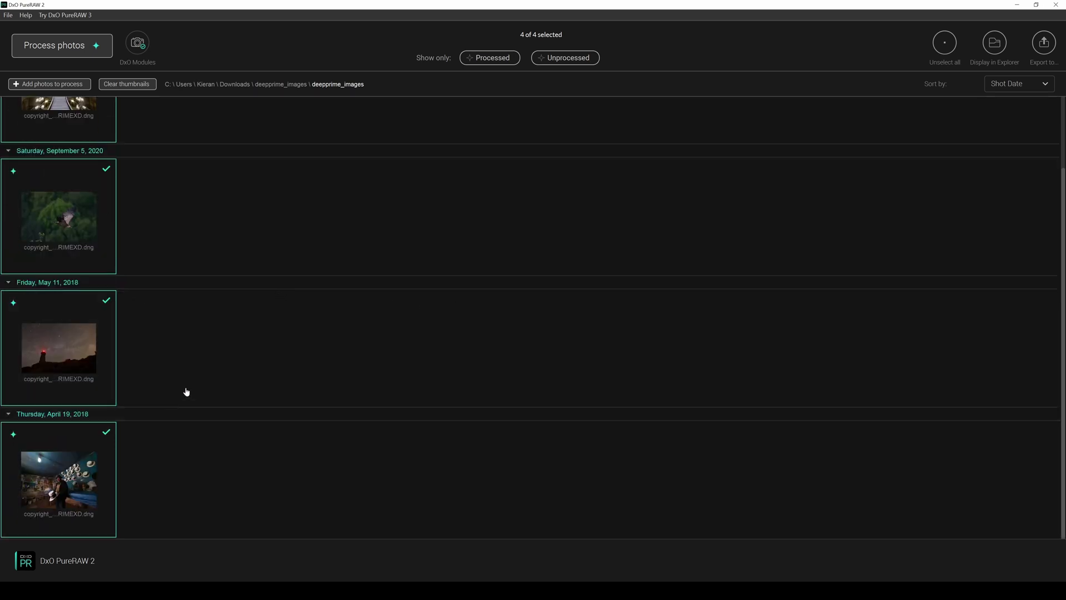
scroll(186, 392, up, 1)
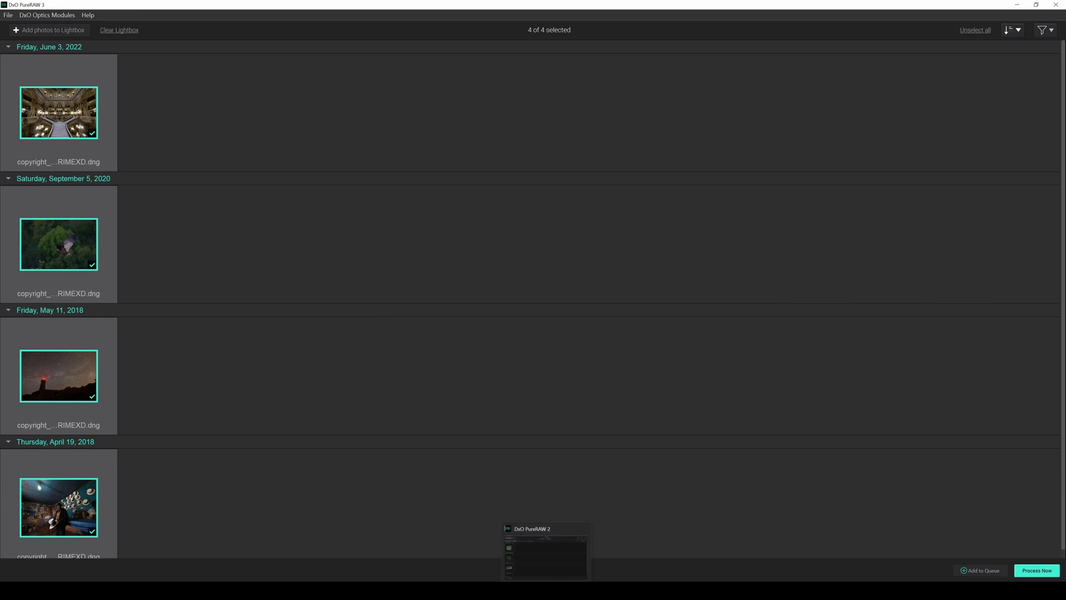
click(547, 555)
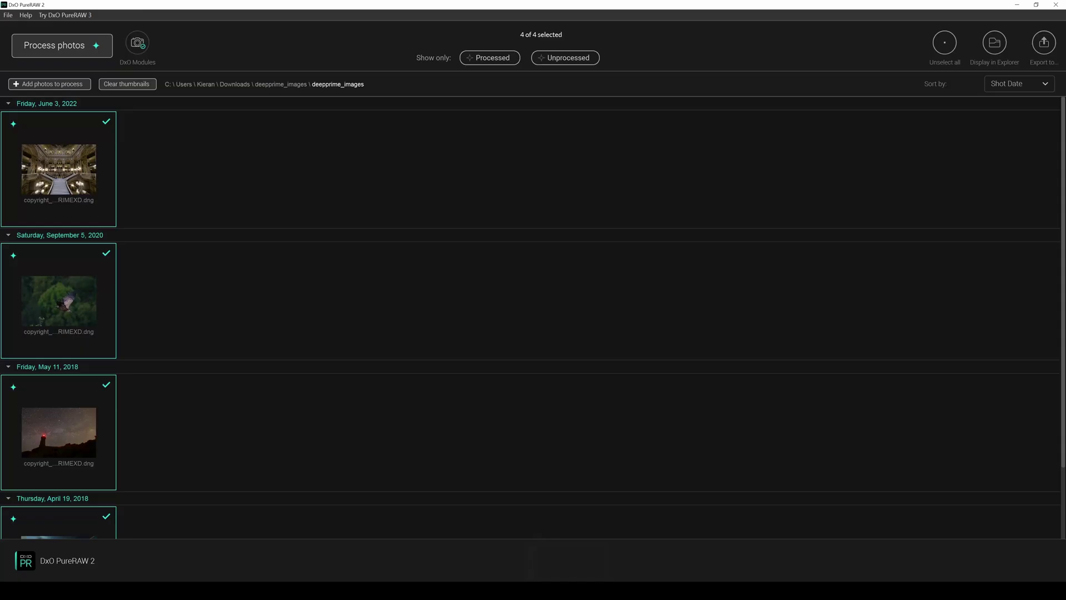
click(63, 51)
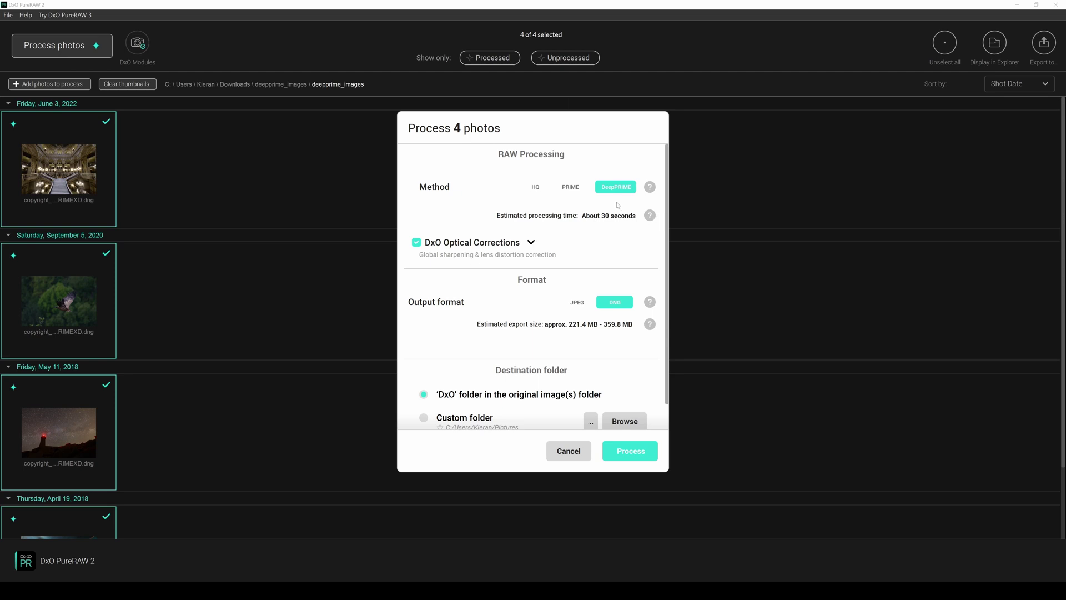
click(531, 243)
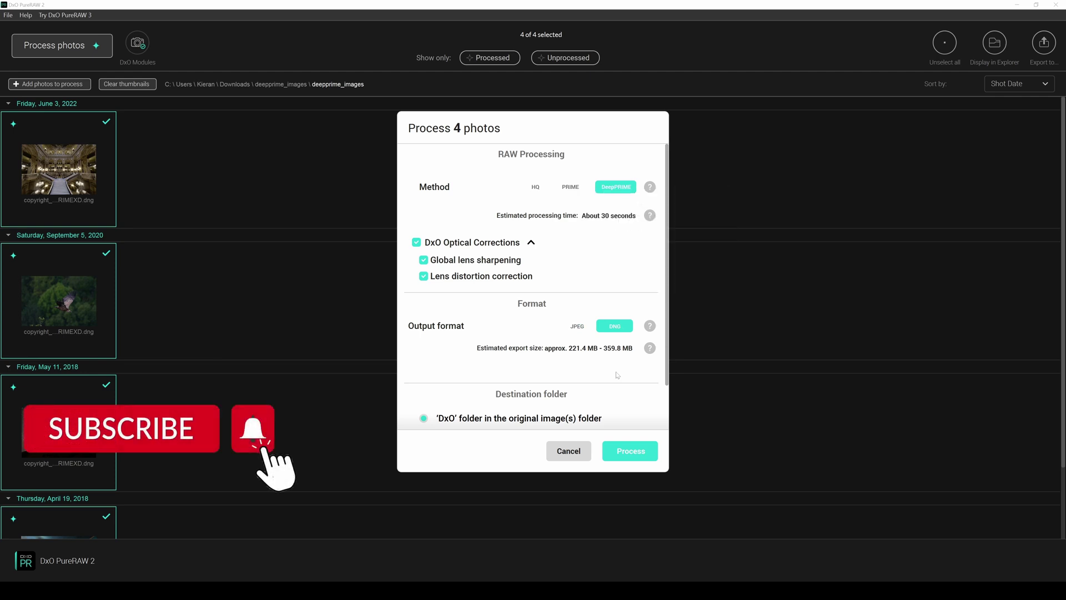
scroll(618, 376, down, 3)
click(639, 455)
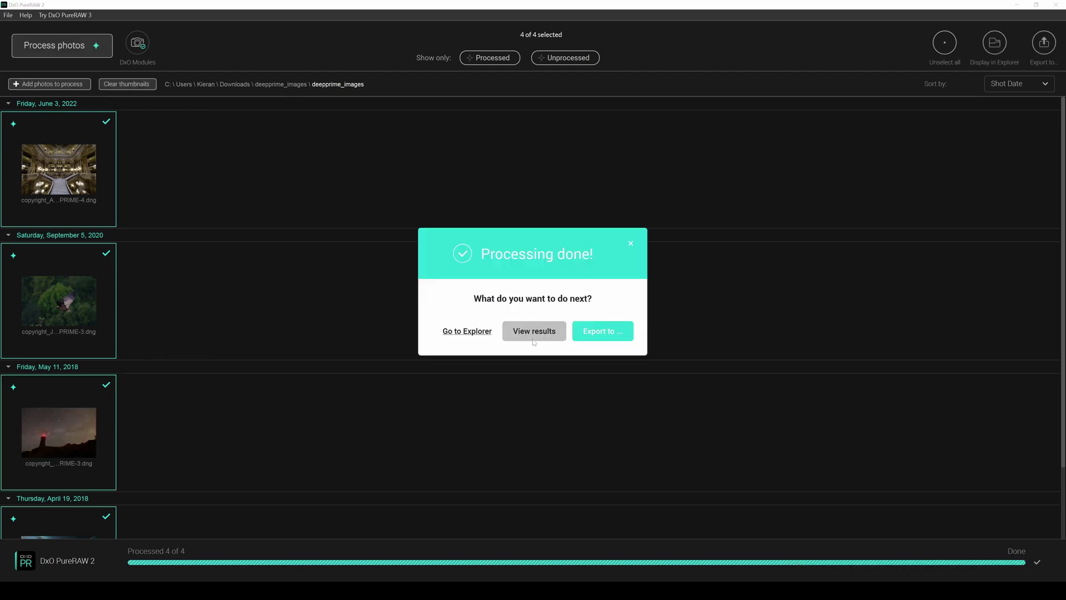
click(537, 336)
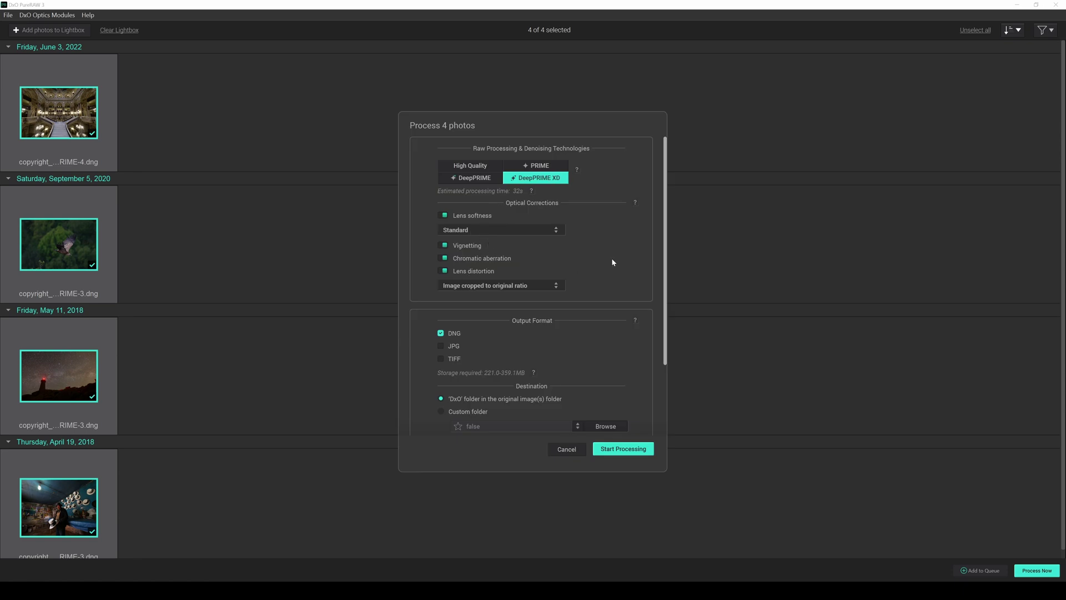
- Process the same four photos in DxO PureRAW 3 with DeepPRIME XD and DNG output, and view the results
scroll(612, 258, down, 3)
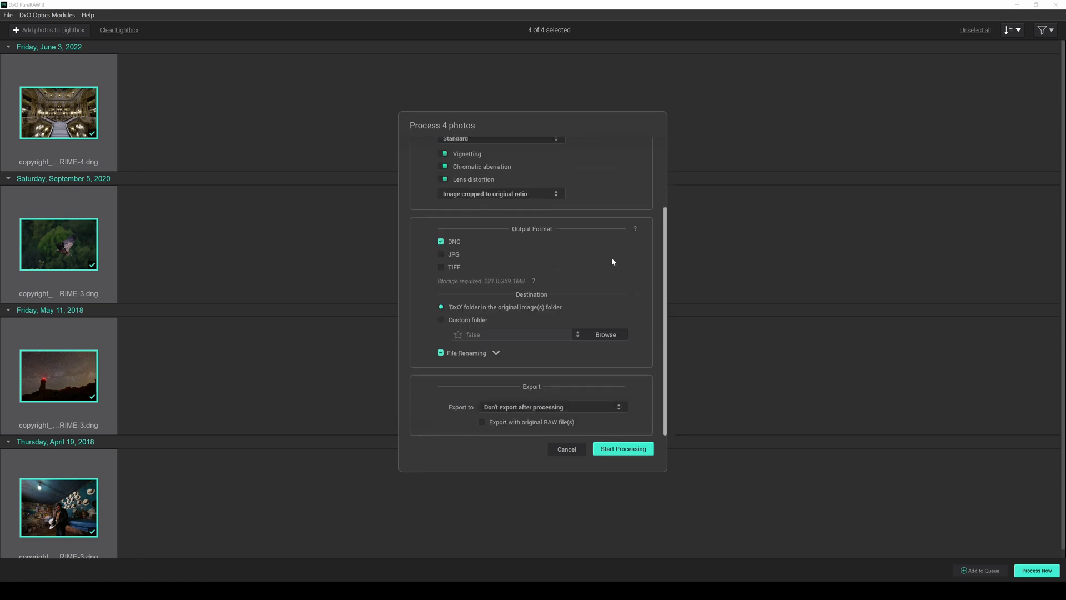
click(624, 449)
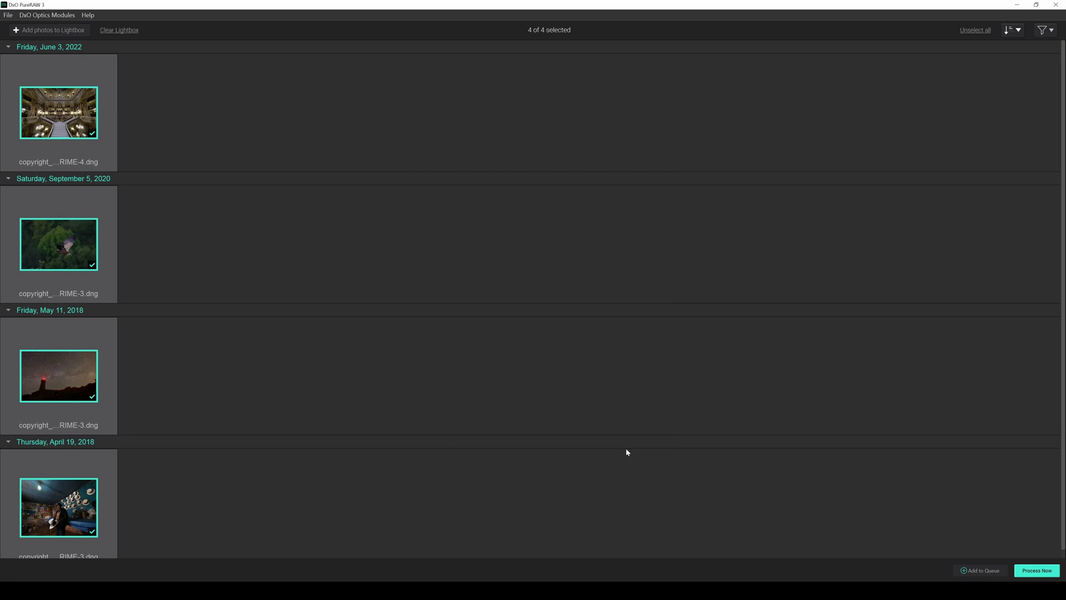
click(536, 309)
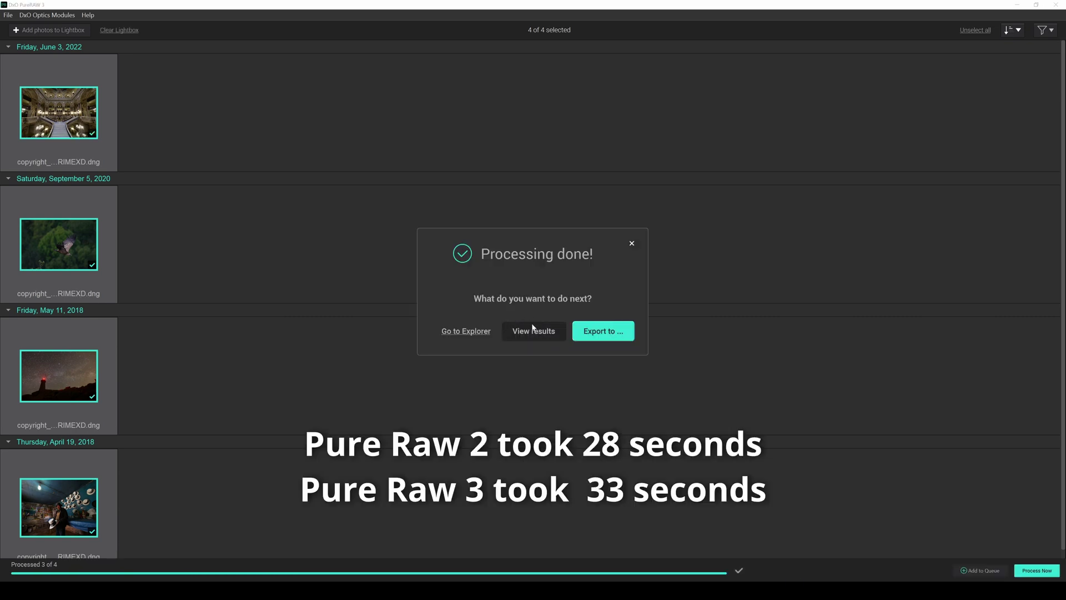
click(533, 328)
drag(537, 271, 979, 270)
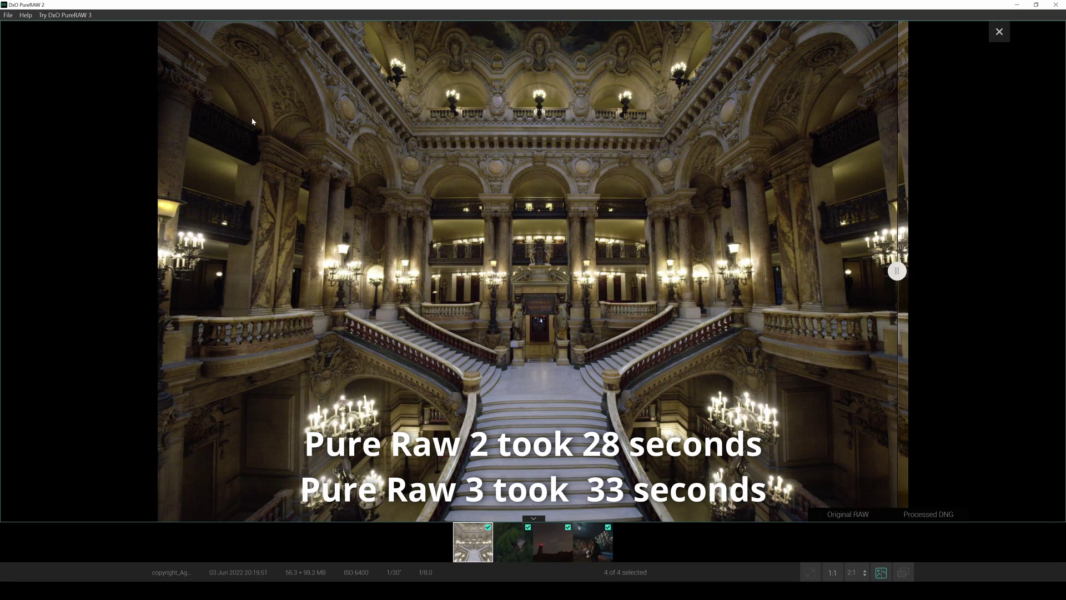
- In DxO PureRAW 2, examine the staircase photo at 140%, sweeping the comparison divider across it to reveal the processed DNG
scroll(532, 272, up, 1)
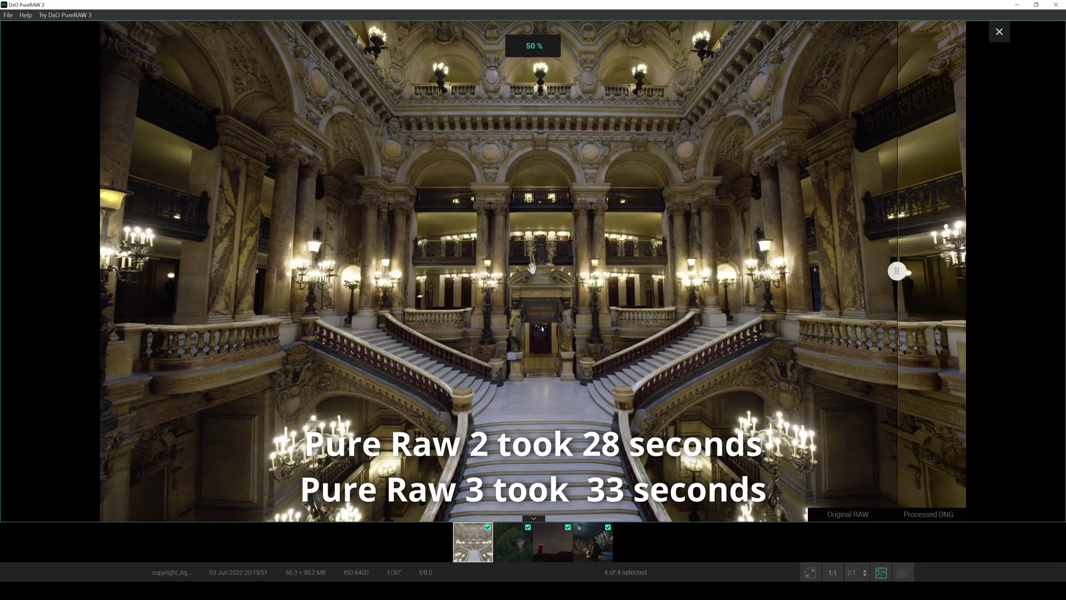
scroll(533, 265, up, 4)
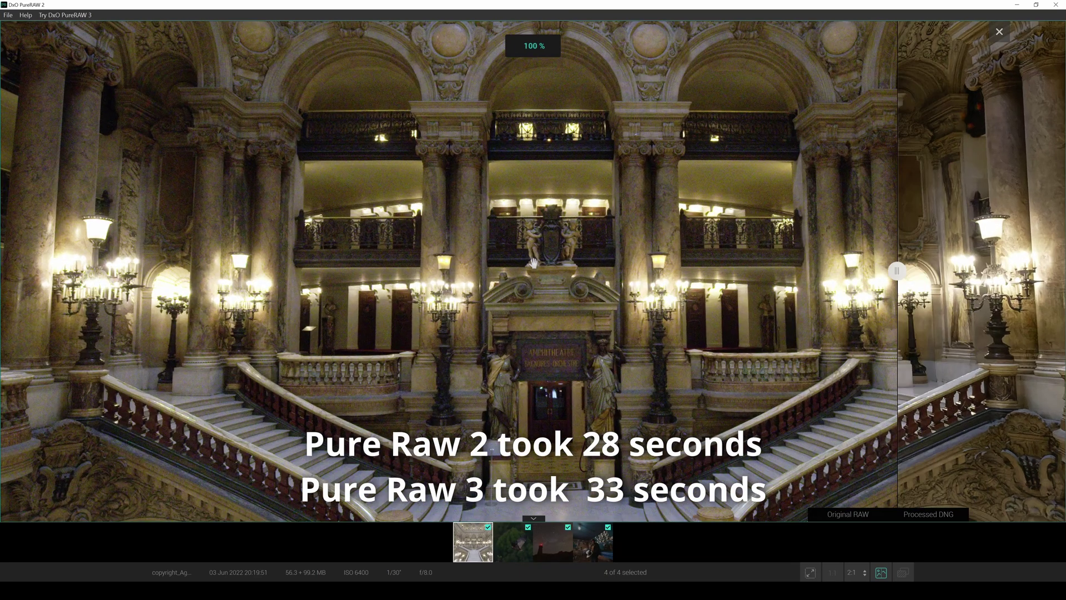
scroll(533, 263, up, 1)
scroll(536, 261, up, 1)
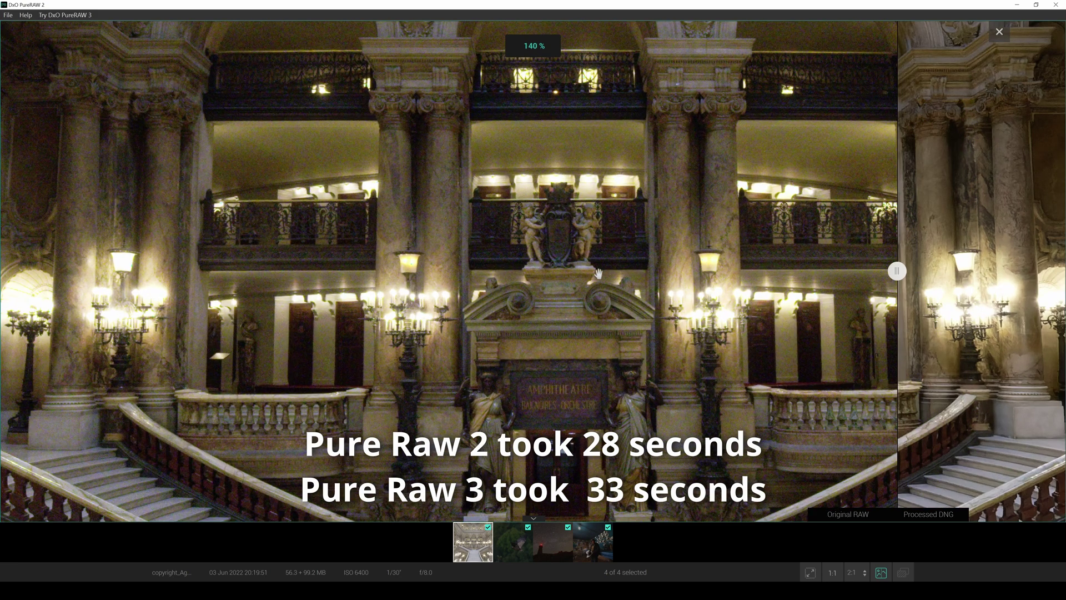
drag(665, 294, 512, 181)
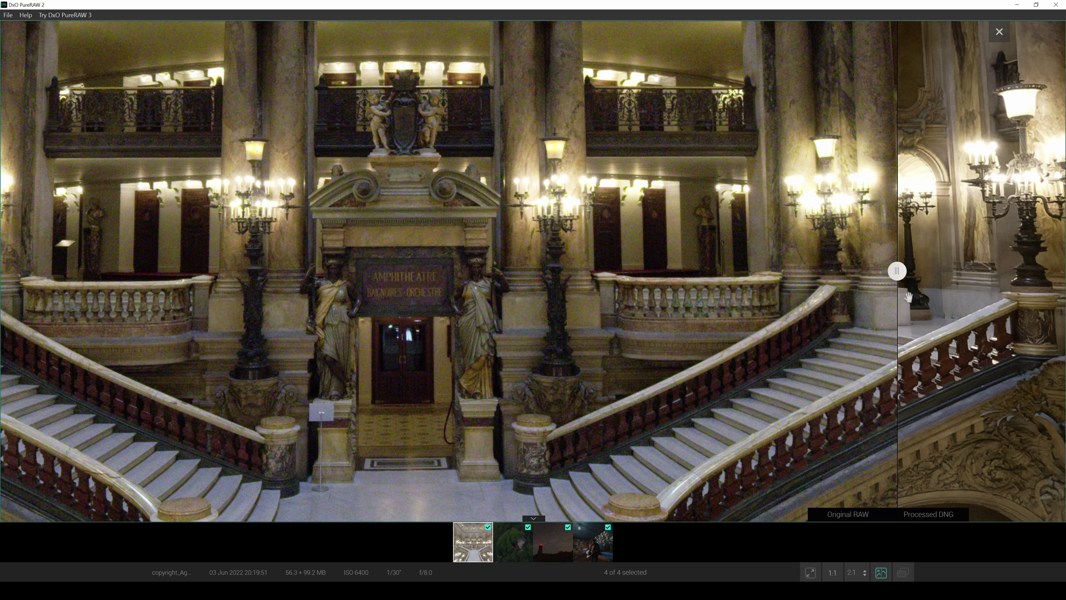
drag(897, 272, 738, 339)
drag(744, 282, 521, 295)
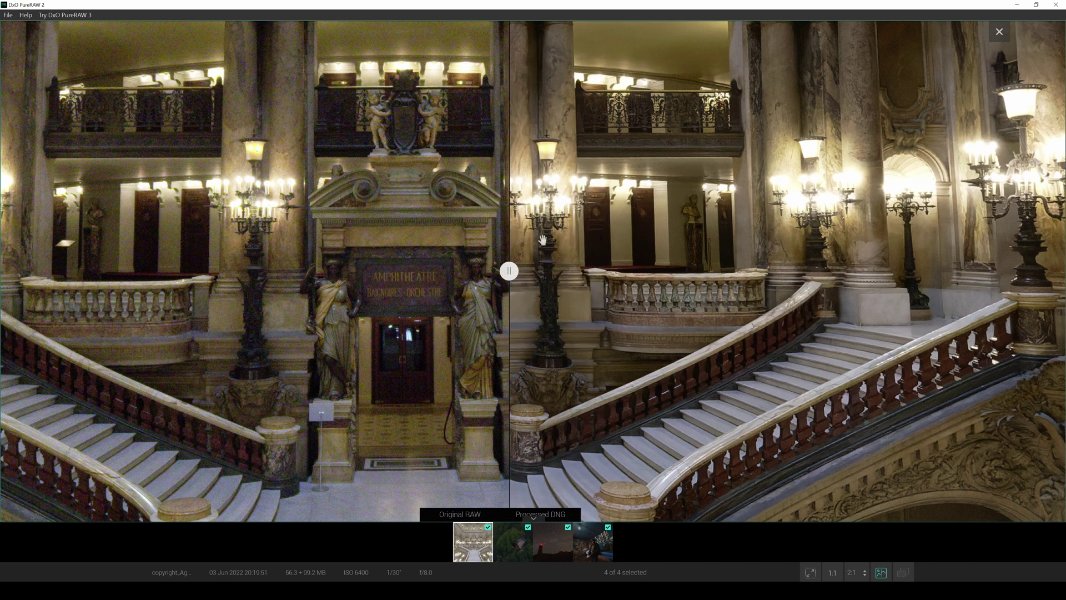
drag(509, 271, 441, 271)
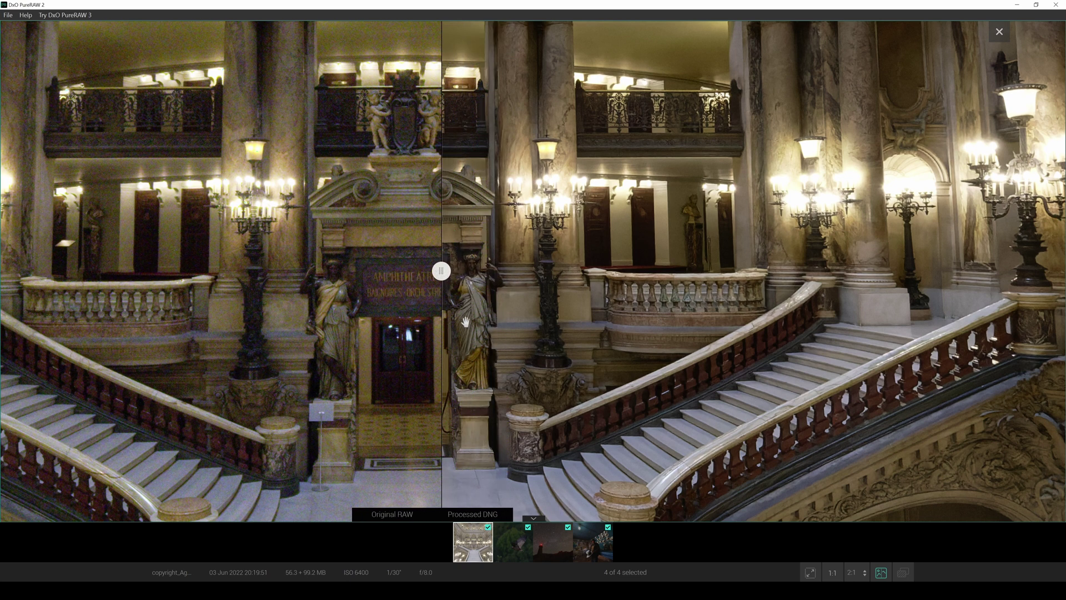
drag(443, 272, 315, 270)
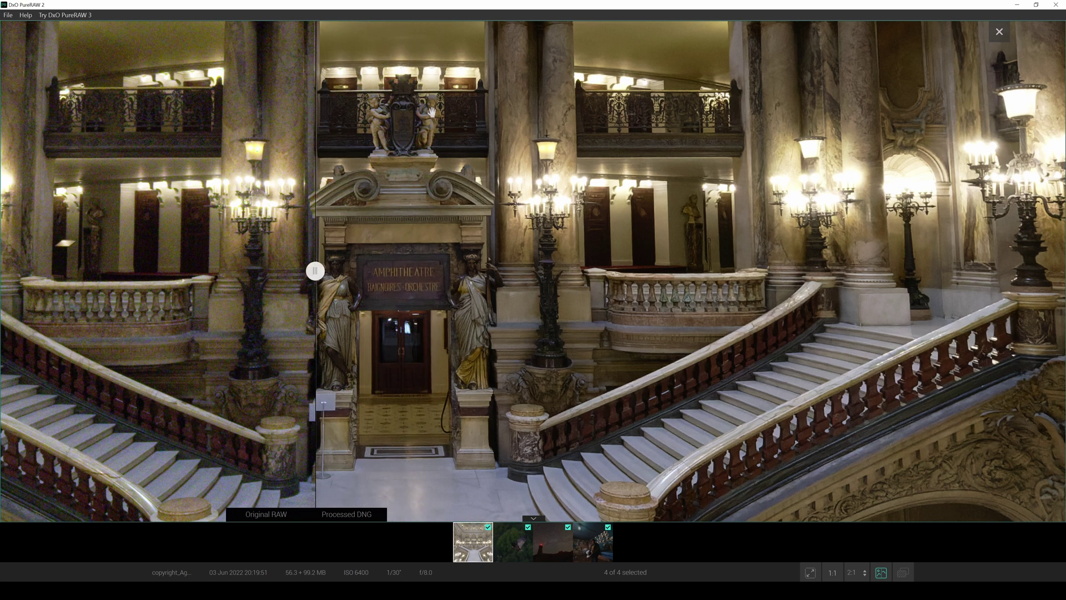
drag(315, 271, 160, 271)
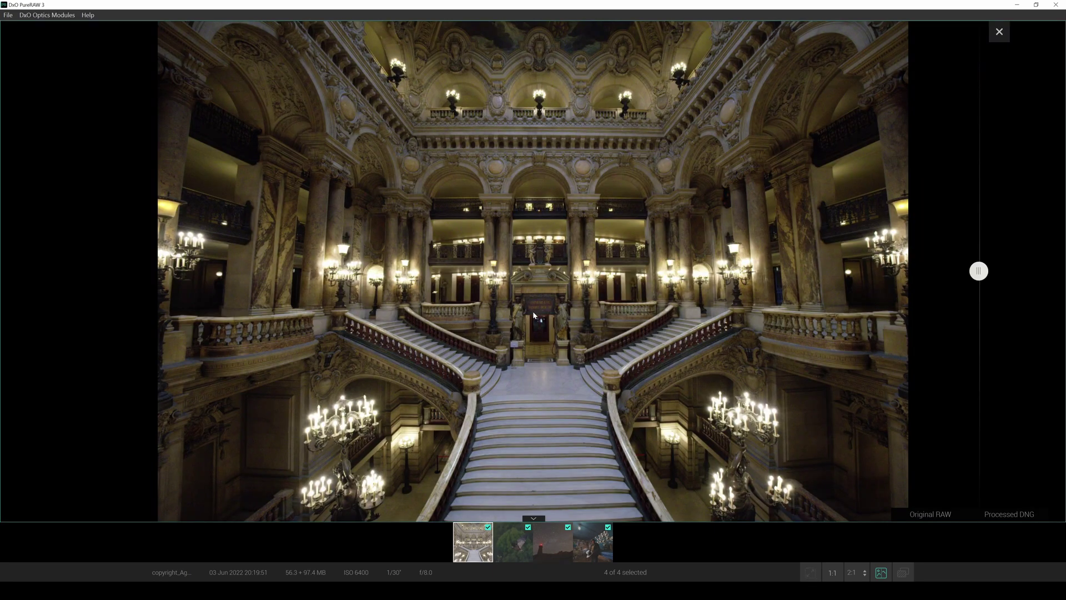
- In DxO PureRAW 3, sweep the comparison divider across the staircase photo at 140% and compare its processed detail with the PureRAW 2 version
scroll(533, 315, up, 5)
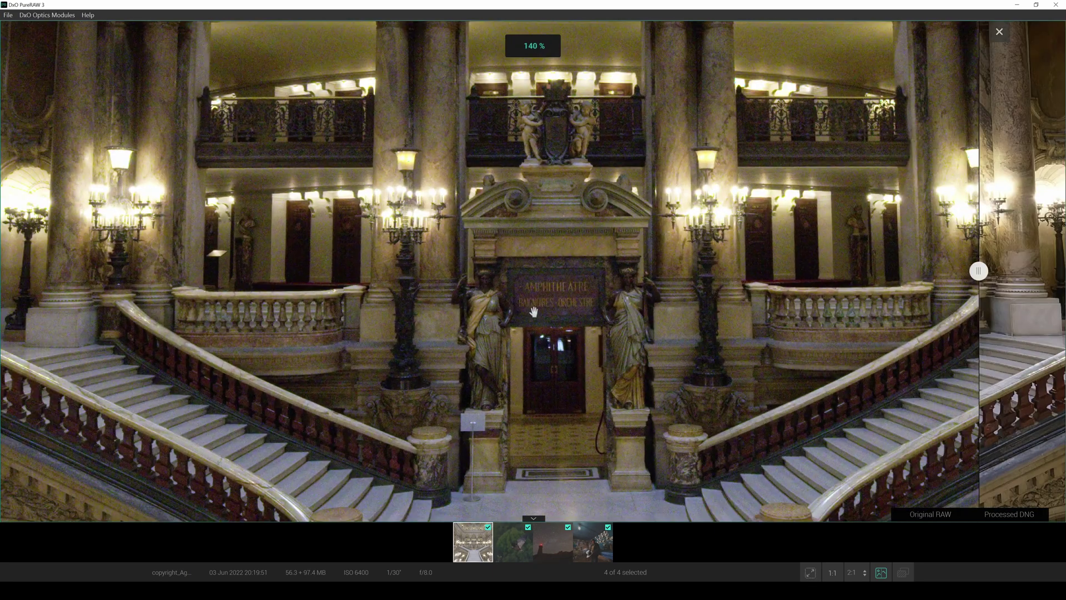
drag(697, 320, 638, 302)
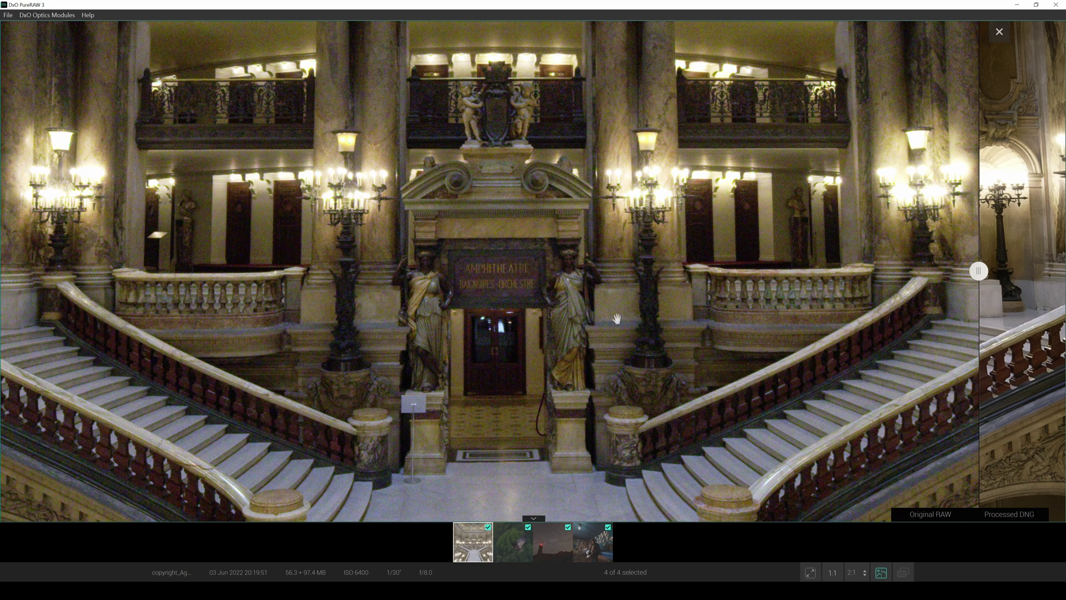
drag(979, 270, 835, 276)
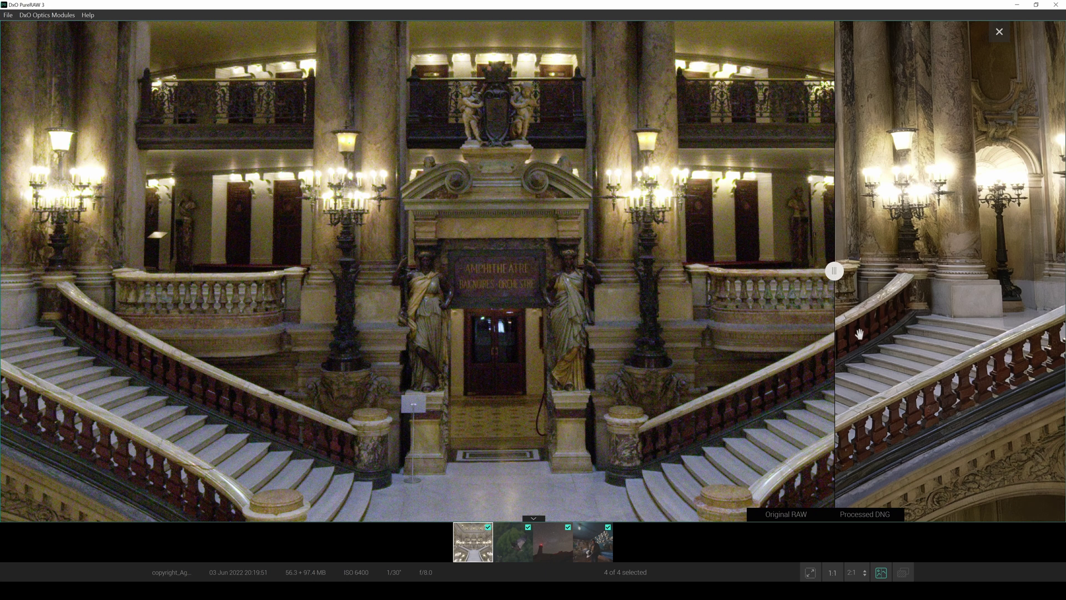
drag(833, 271, 711, 288)
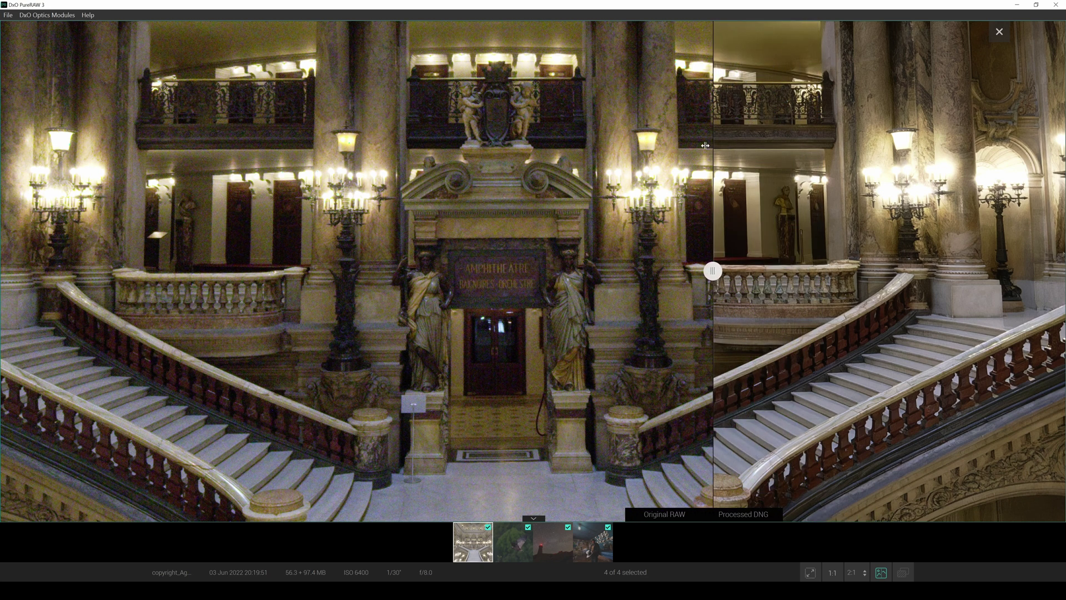
drag(713, 272, 512, 275)
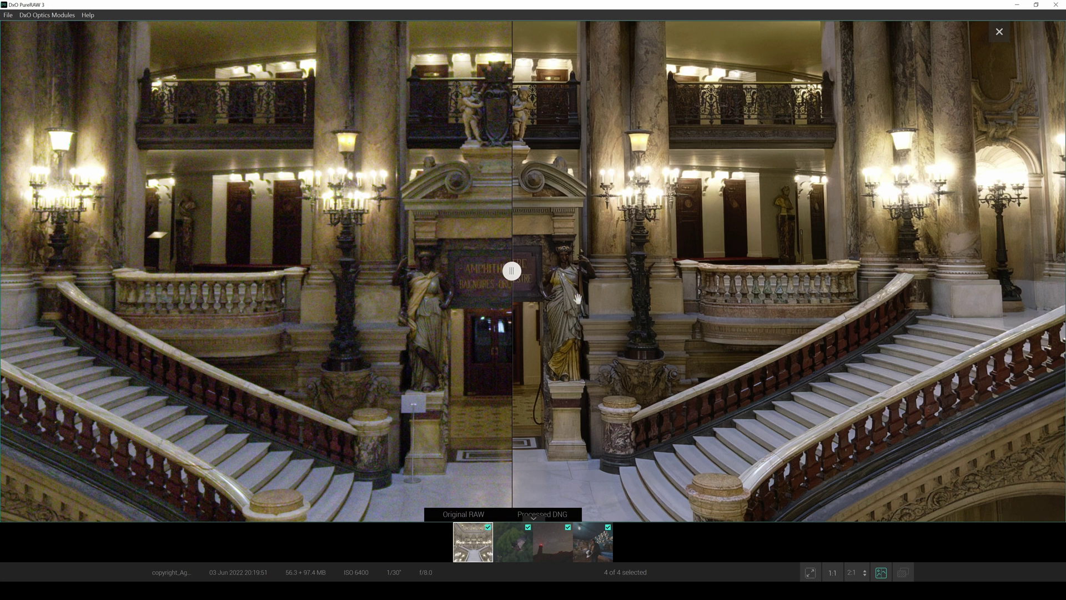
drag(512, 271, 321, 271)
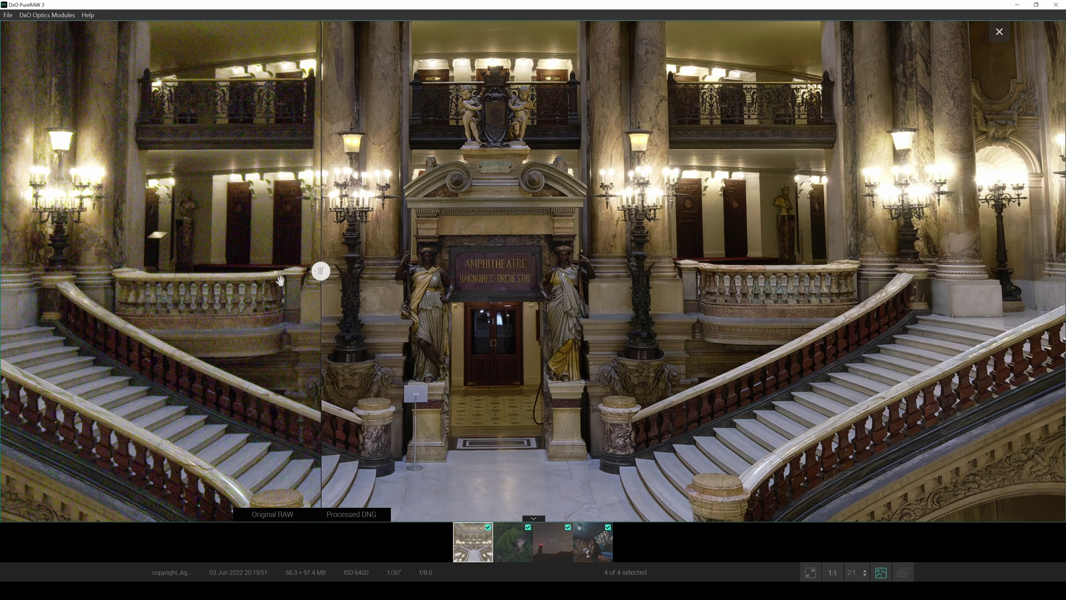
drag(322, 271, 252, 271)
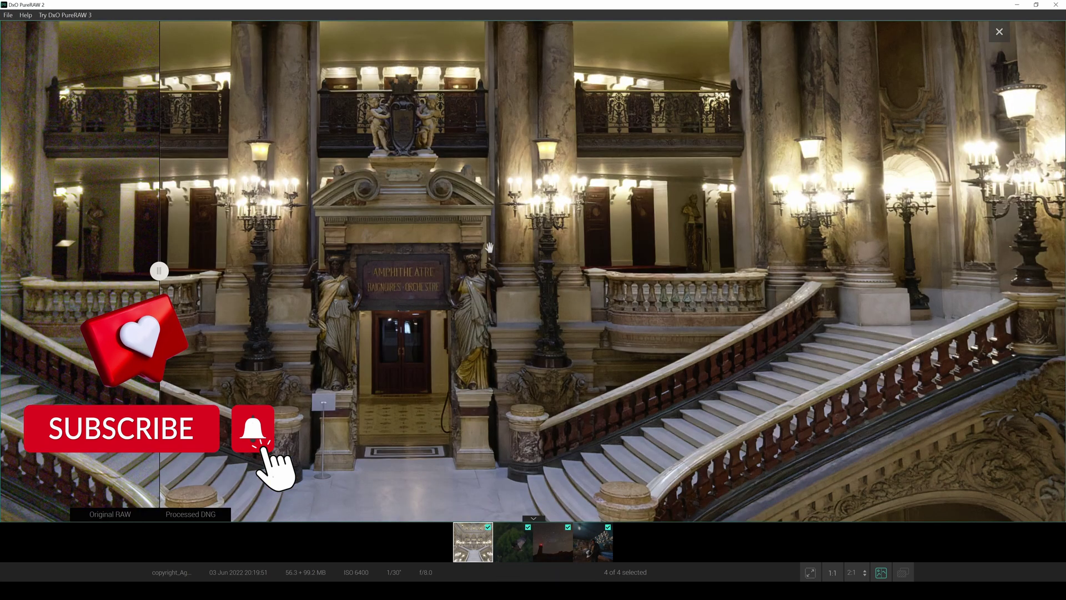
drag(489, 247, 557, 260)
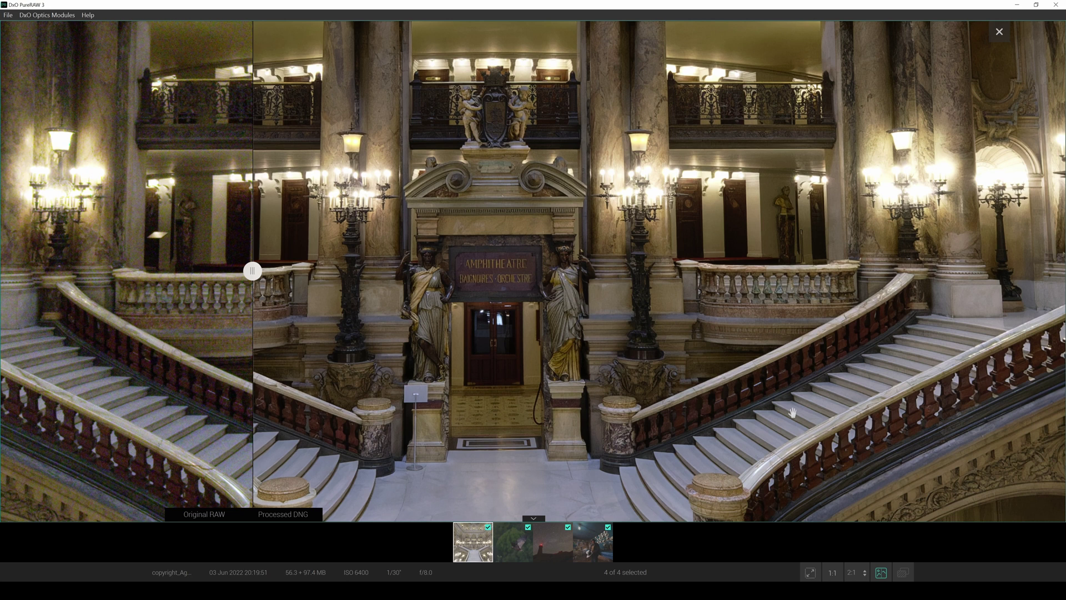
drag(741, 53, 741, 83)
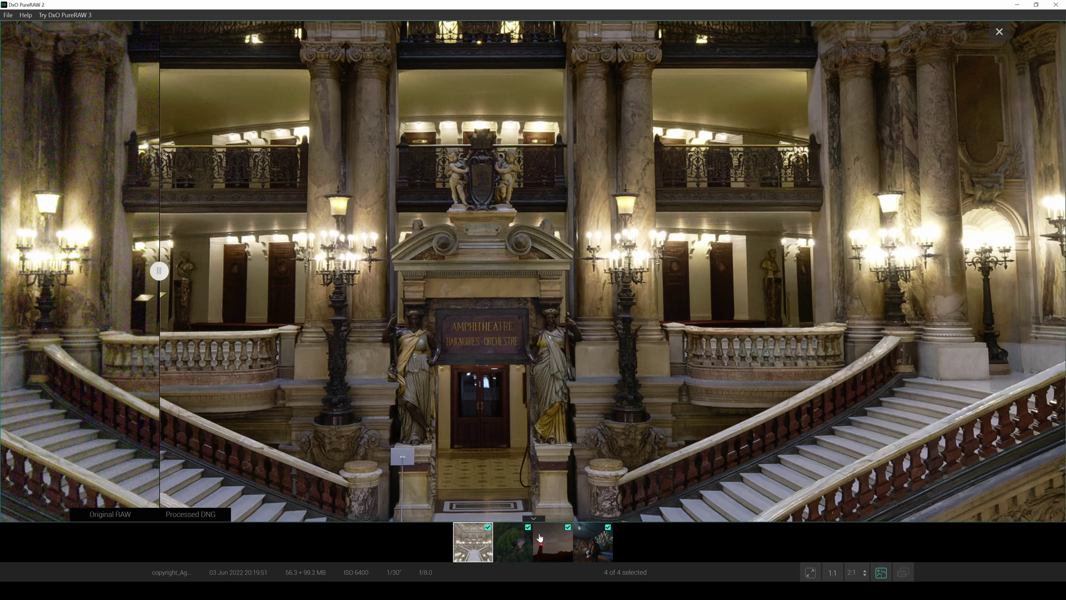
- In DxO PureRAW 2, open the vulture photo and sweep the comparison divider past the bird to examine the processed DNG
click(529, 548)
drag(159, 271, 354, 272)
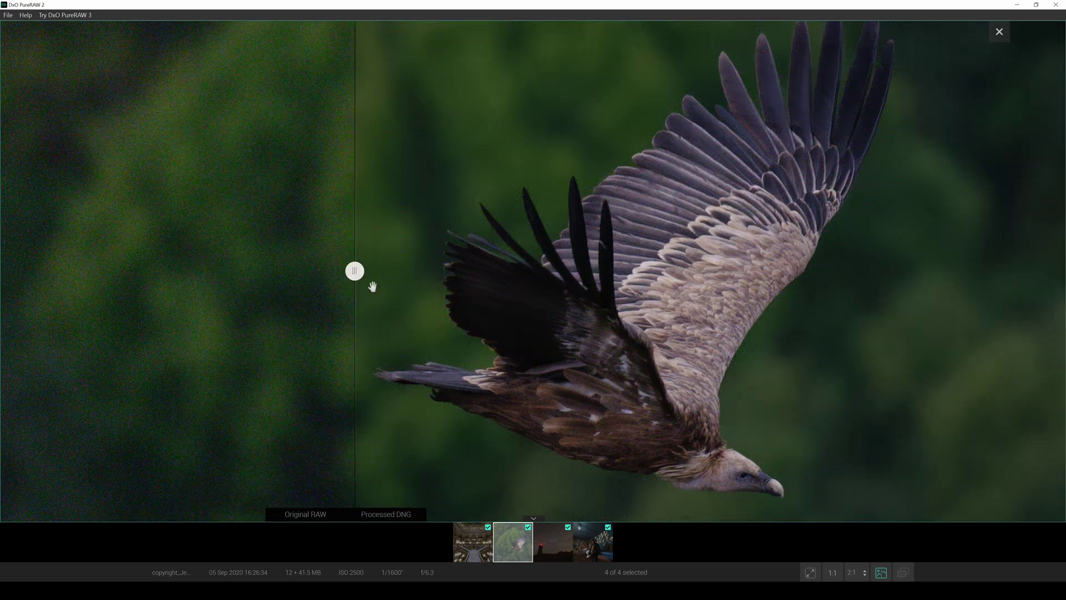
drag(692, 277, 561, 288)
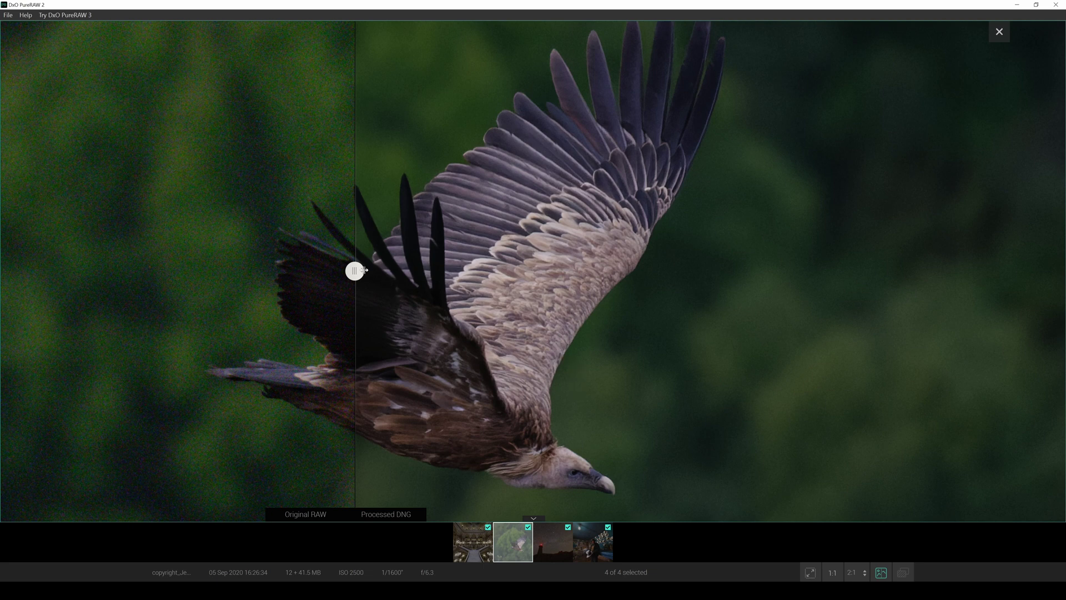
drag(355, 272, 311, 271)
drag(295, 318, 36, 345)
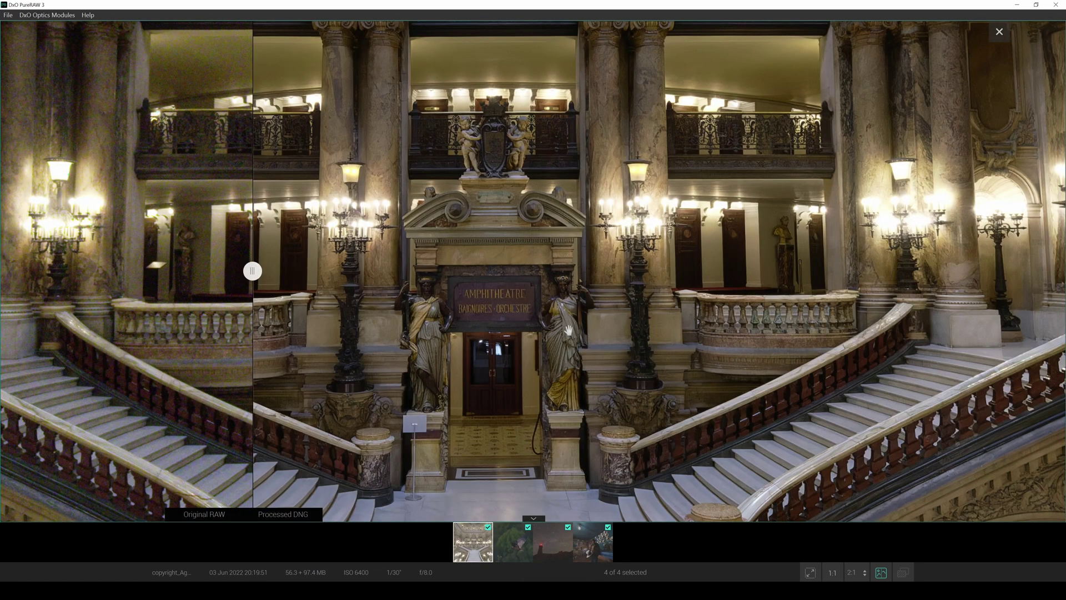
- Open the vulture photo in DxO PureRAW 3, reveal the processed DNG across the bird, and switch to PureRAW 2 to compare
click(528, 541)
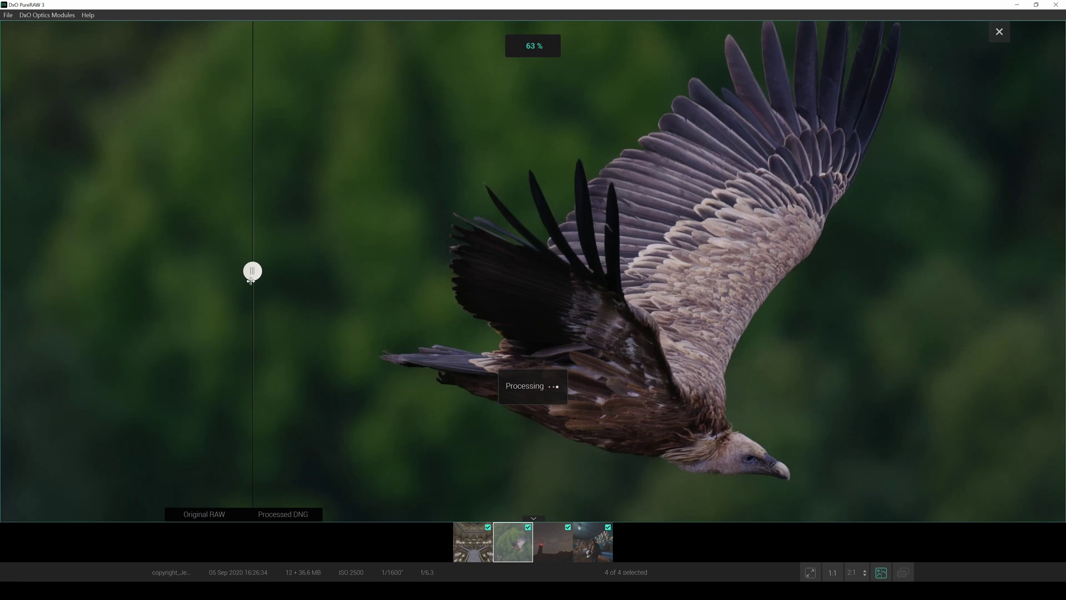
drag(589, 322, 104, 297)
drag(464, 265, 471, 268)
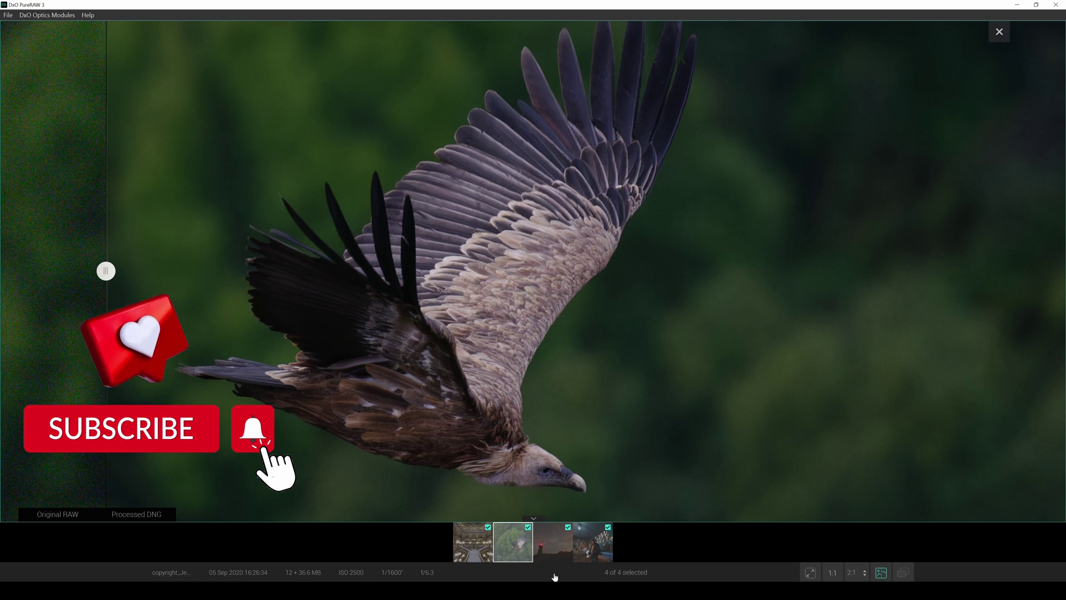
key(alt+Tab)
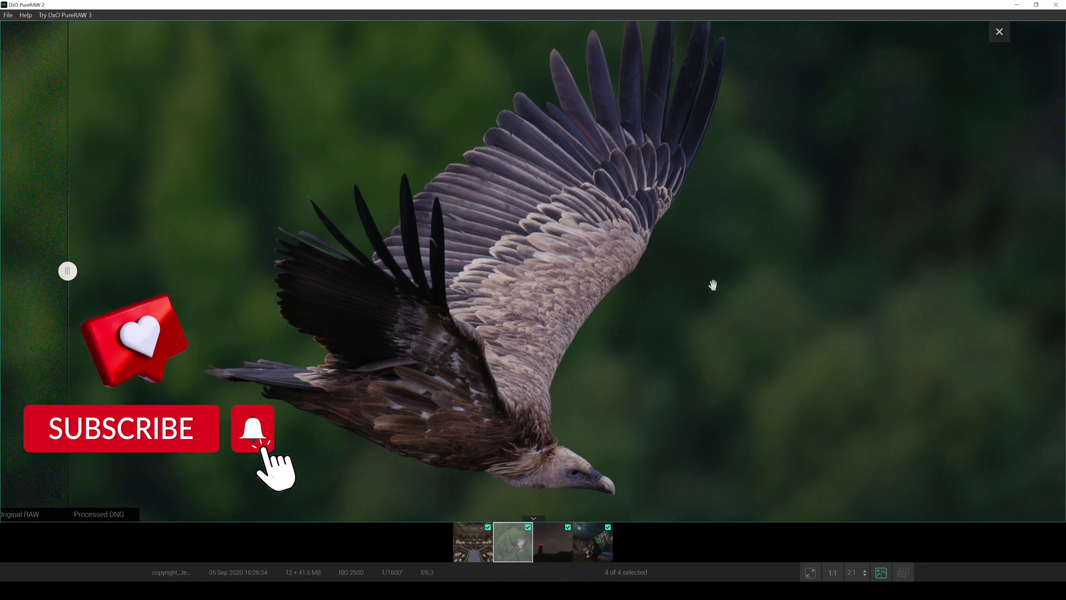
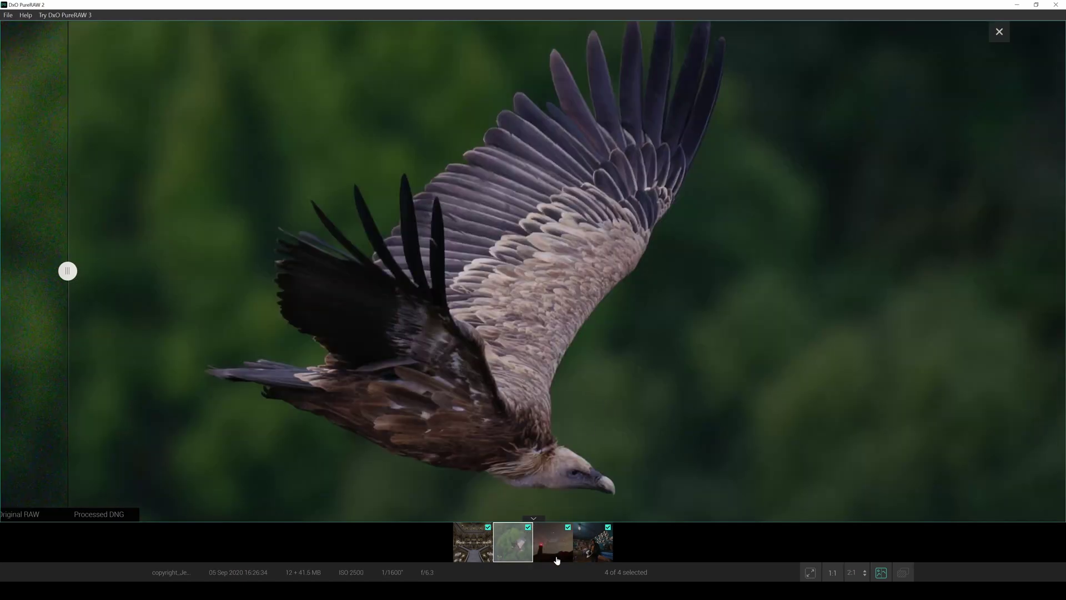
- Open the lighthouse night photo in DxO PureRAW 2 and zoom in on the tower and stars to examine the processed DNG
click(553, 547)
click(494, 310)
drag(495, 309, 1013, 25)
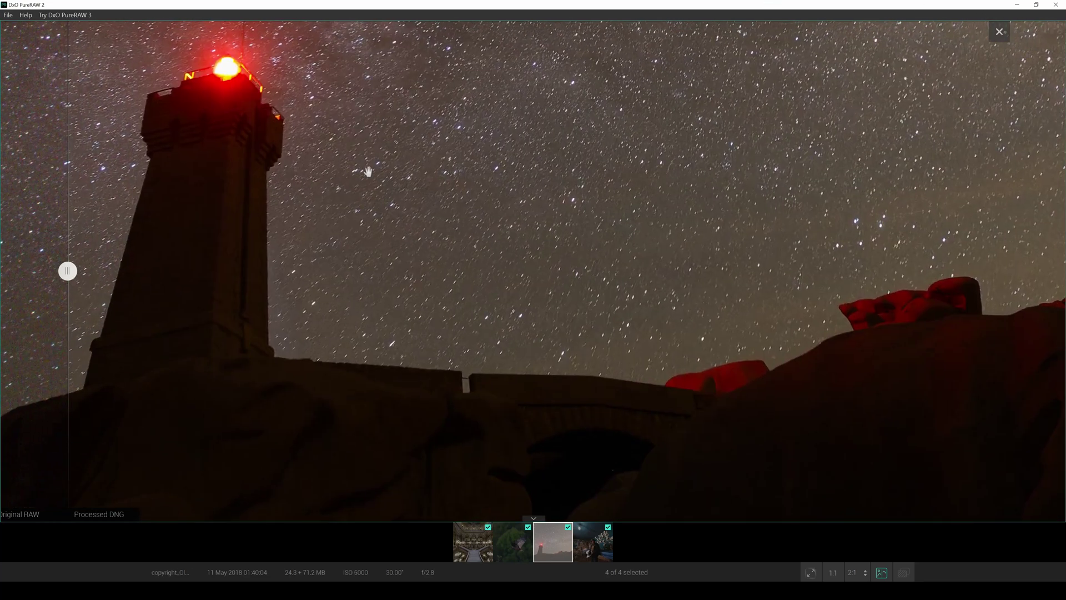
drag(353, 193, 498, 231)
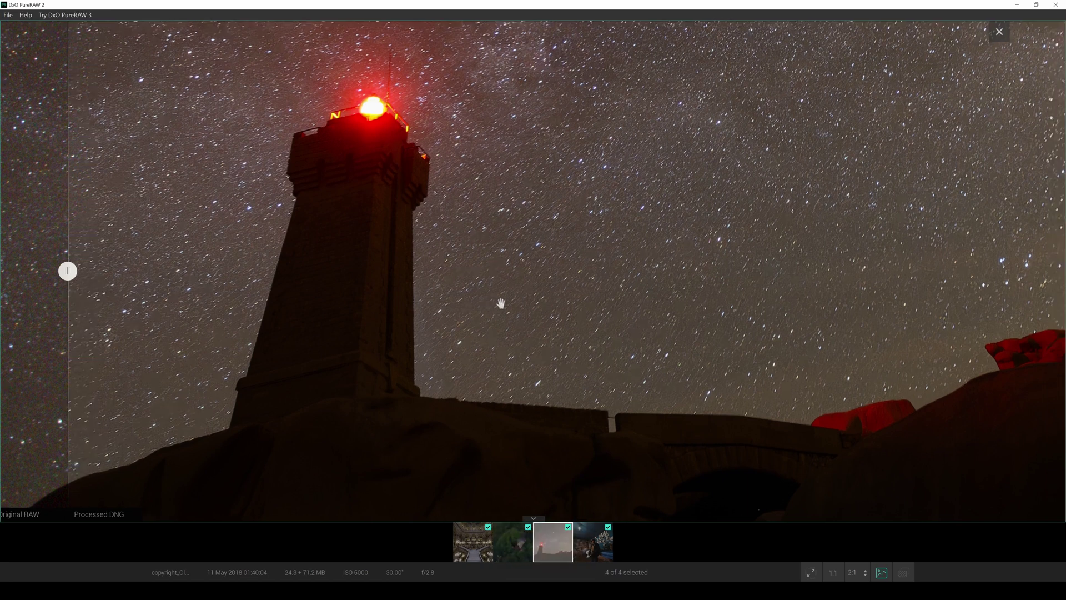
drag(646, 257, 628, 289)
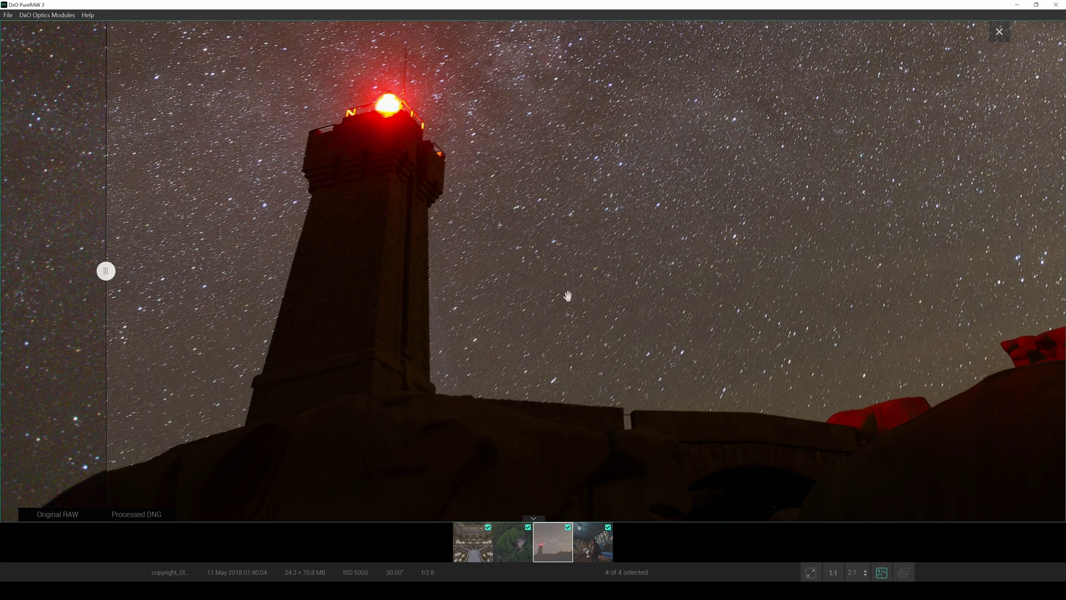
- Alternate between DxO PureRAW 2 and PureRAW 3 to compare the processed stars and tower detail in the lighthouse photo
mouse_move(546, 589)
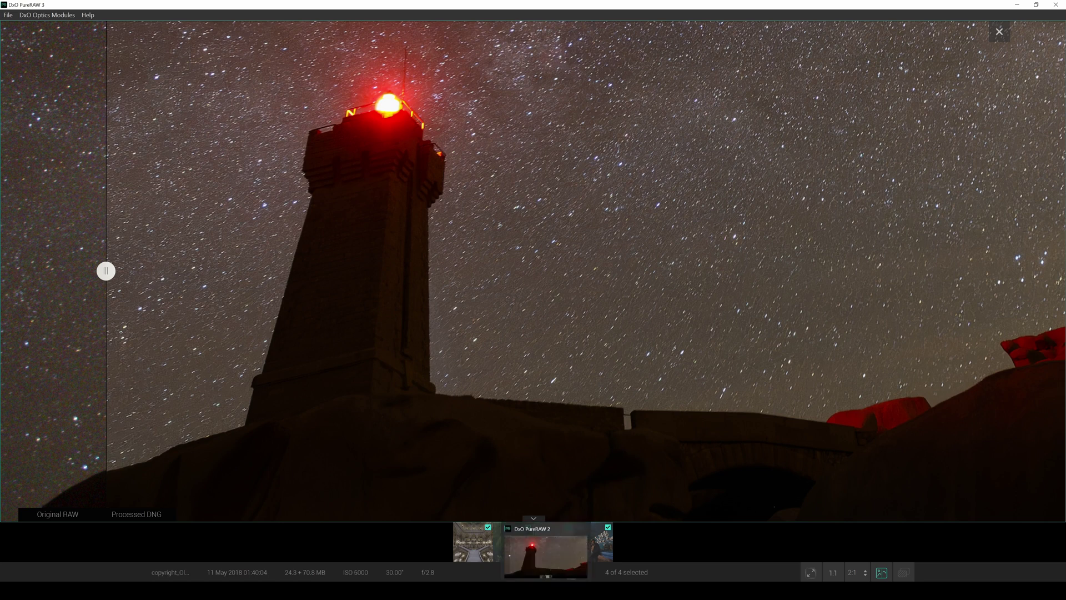
click(546, 552)
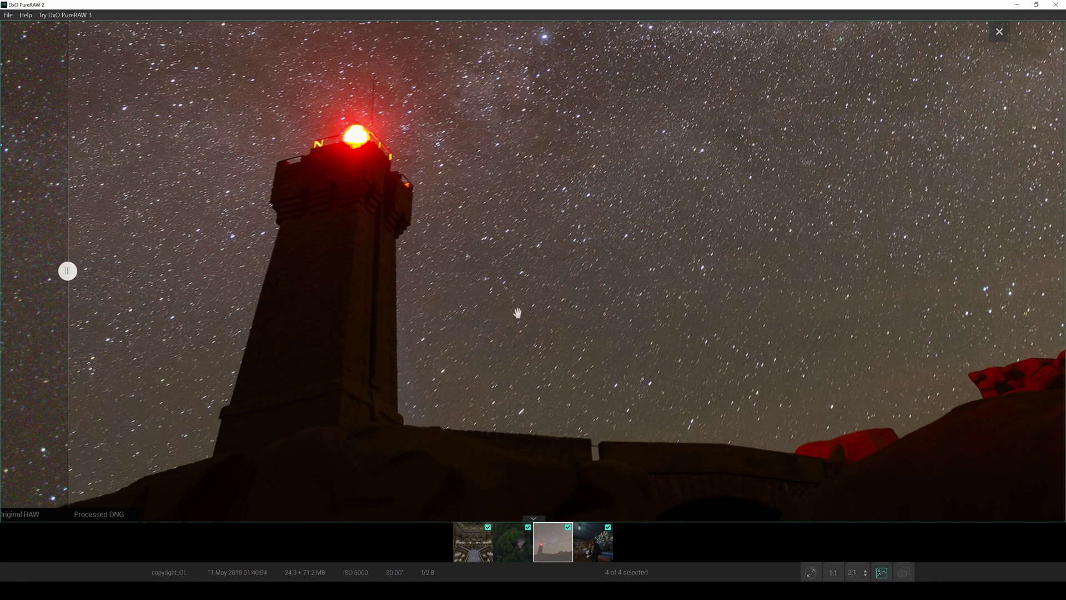
mouse_move(566, 592)
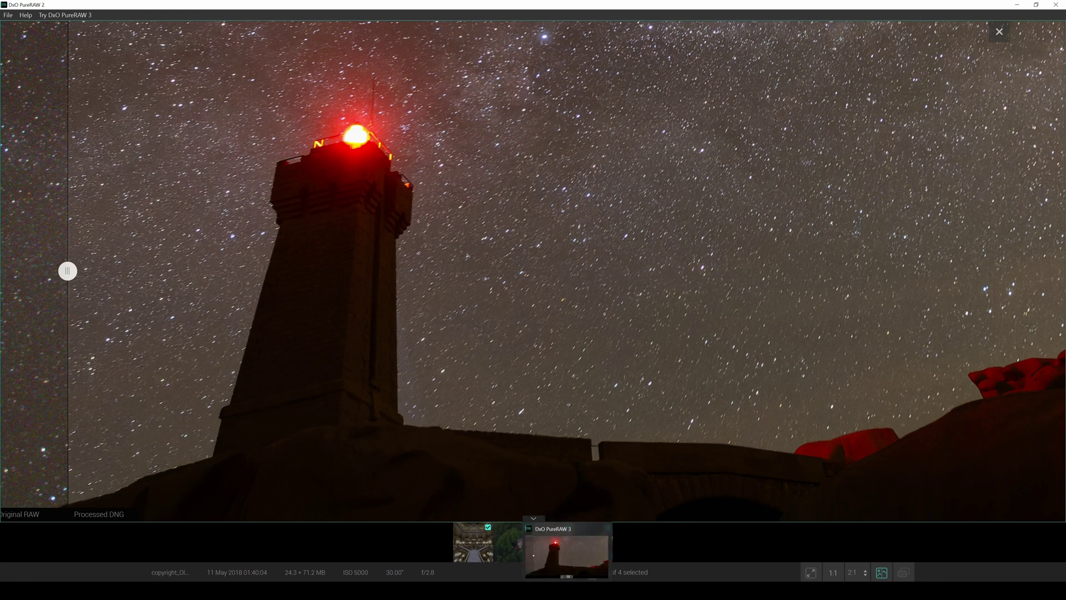
click(567, 555)
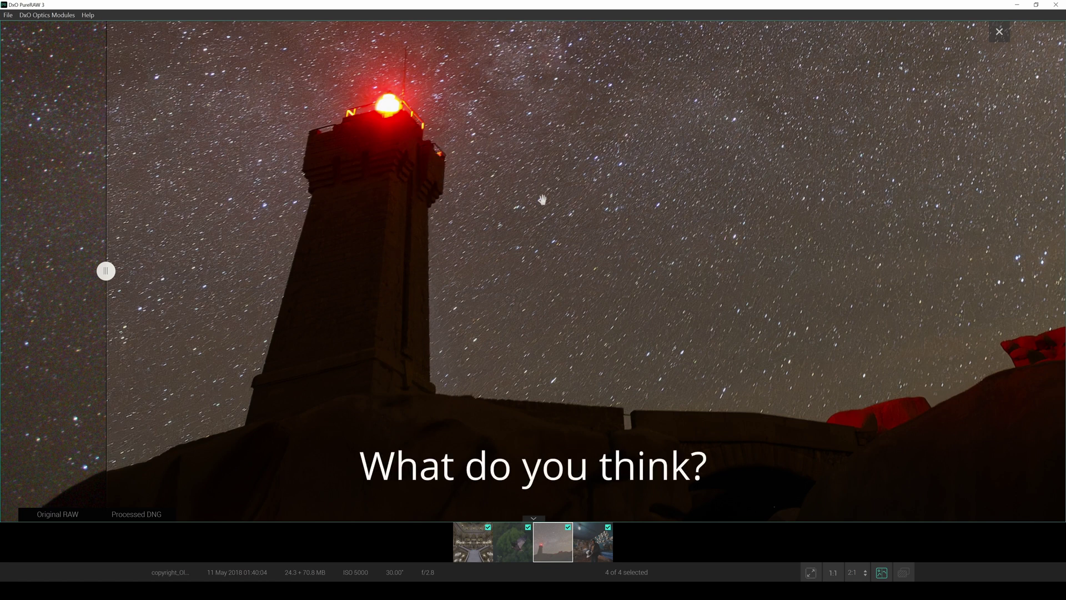
mouse_move(548, 590)
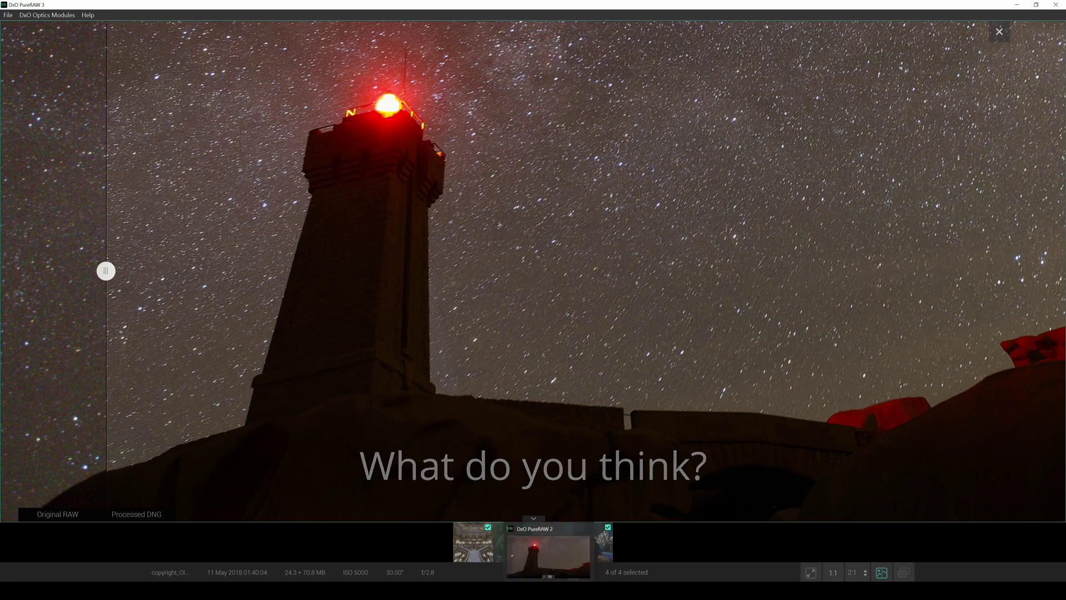
click(549, 555)
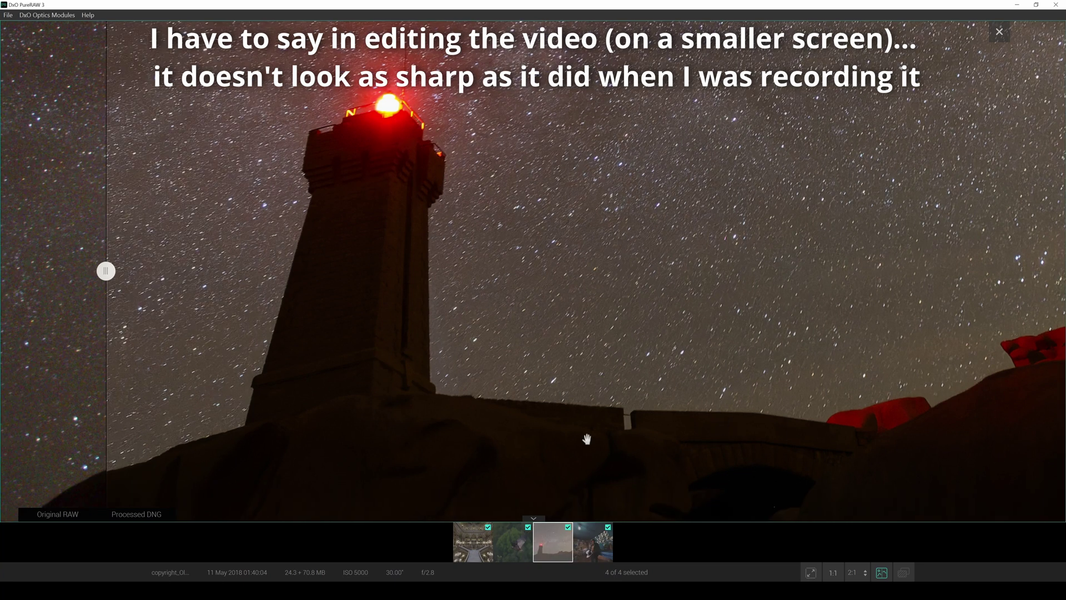
- Open the hat workshop photo in DxO PureRAW 3, zoom in on the man, and shift the comparison divider to reveal more processed DNG
click(597, 542)
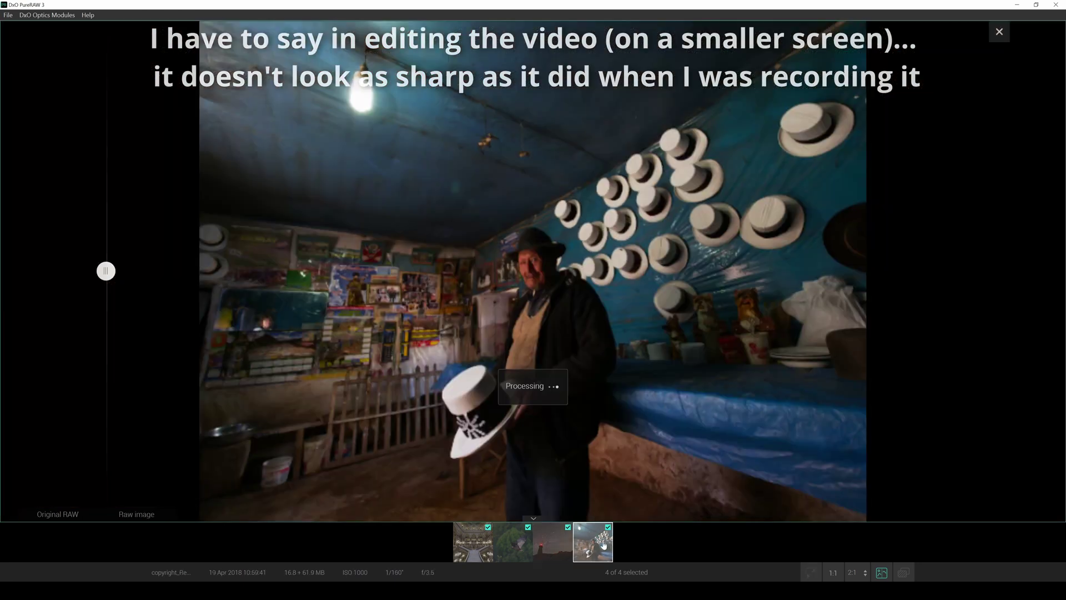
click(437, 328)
drag(437, 328, 377, 409)
drag(473, 289, 515, 294)
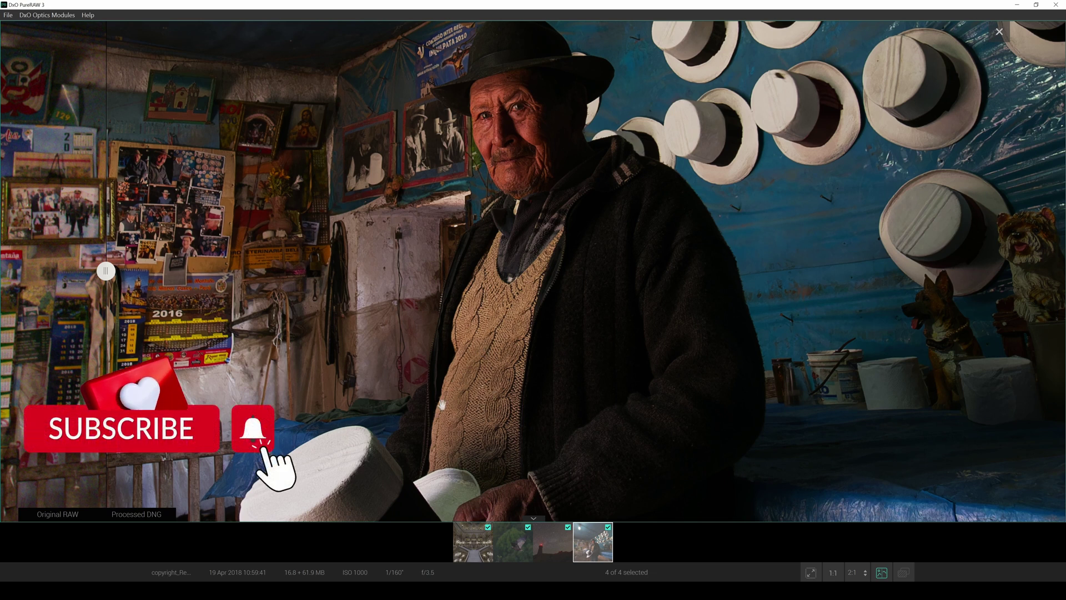
drag(106, 271, 68, 271)
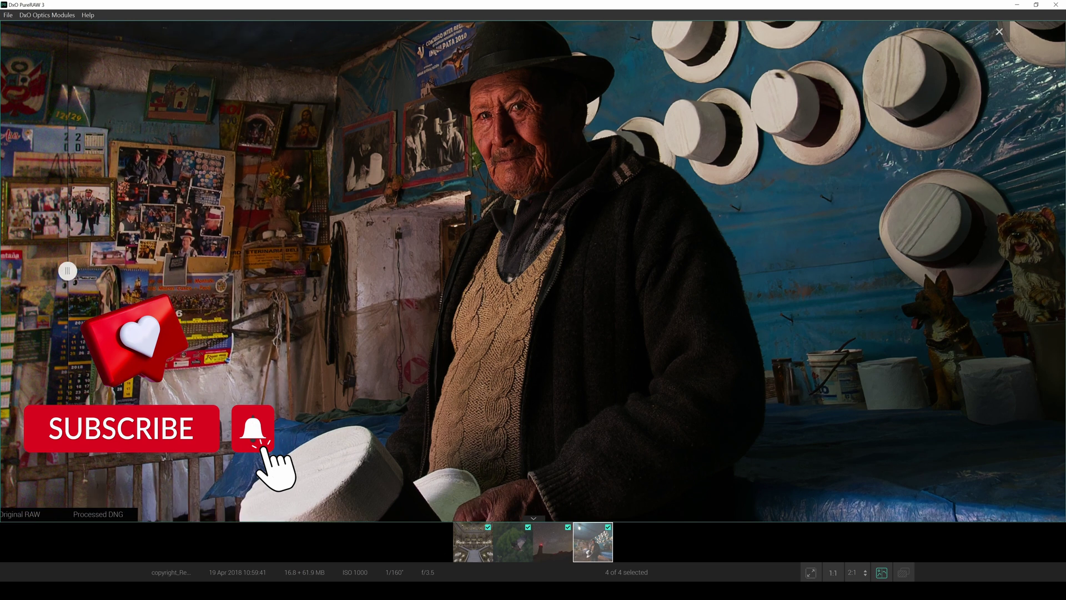
- Switch to DxO PureRAW 2, open the hat workshop photo, and zoom in on the man to compare the processed detail
click(546, 553)
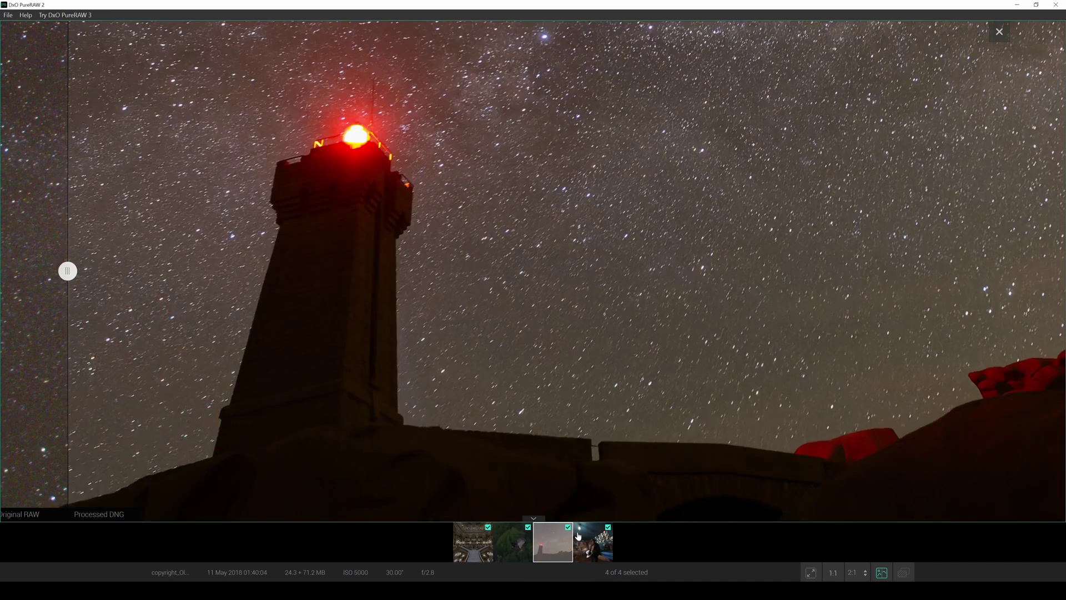
click(590, 547)
click(438, 347)
drag(532, 280, 346, 417)
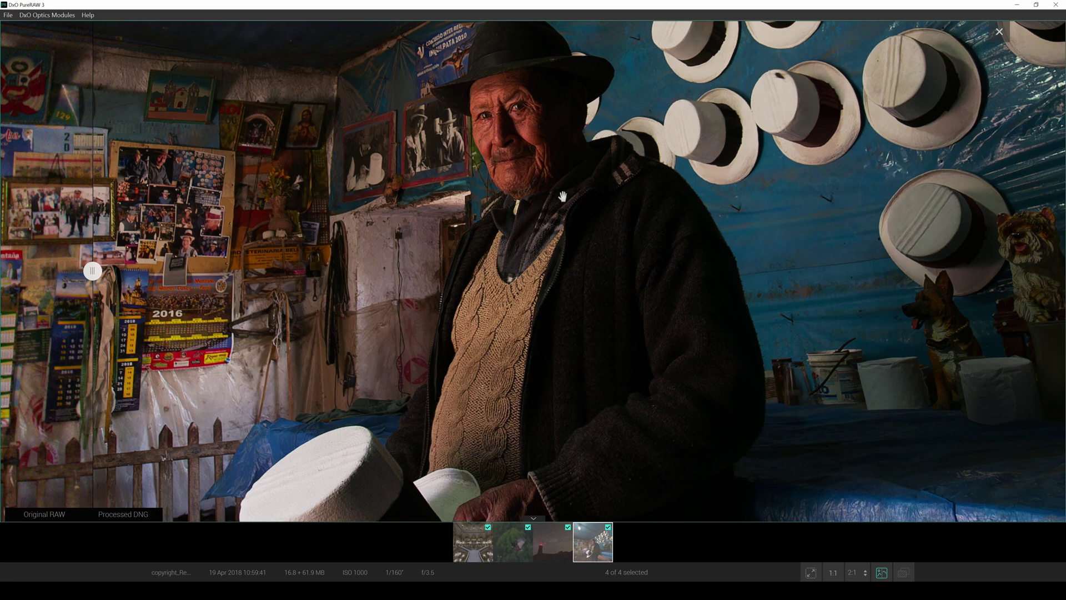
- Review the staircase photo's processed detail around the amphitheatre entrance in DxO PureRAW 3, and bring up the vulture photo
click(474, 548)
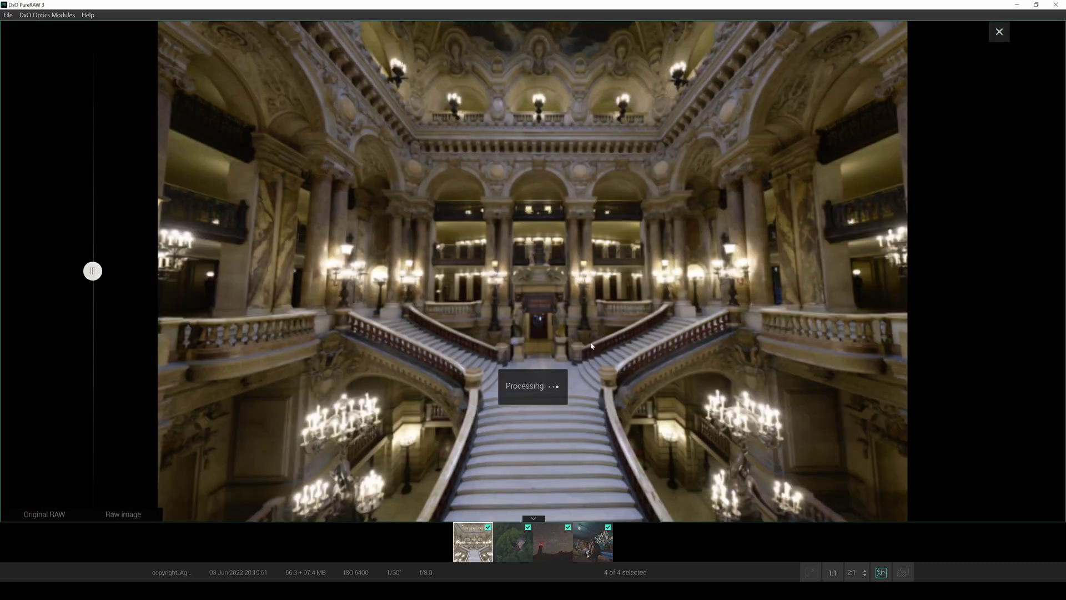
scroll(591, 346, up, 3)
drag(519, 326, 517, 342)
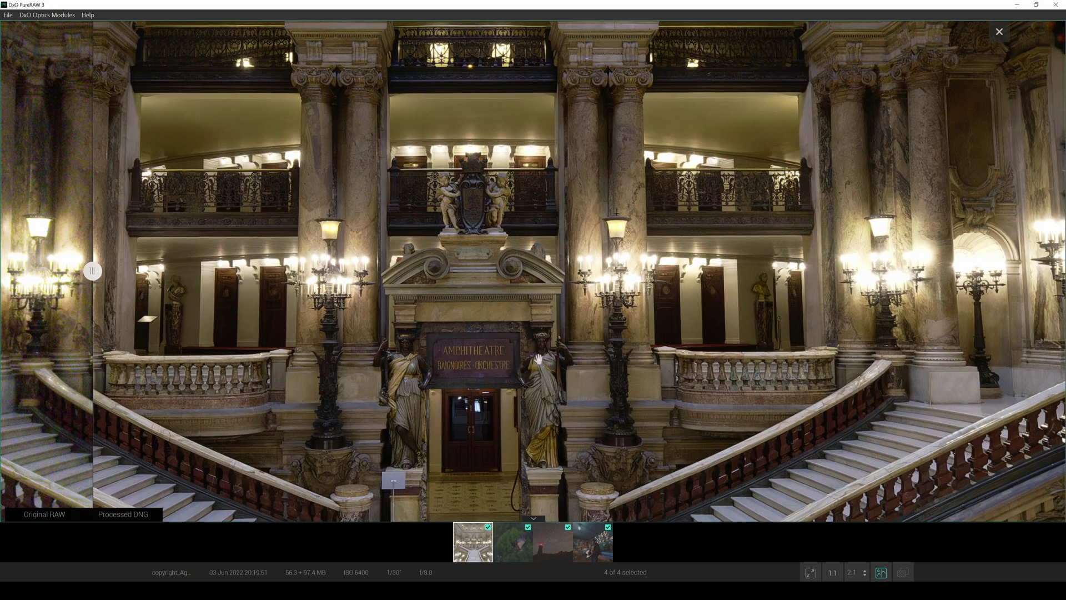
key(Right)
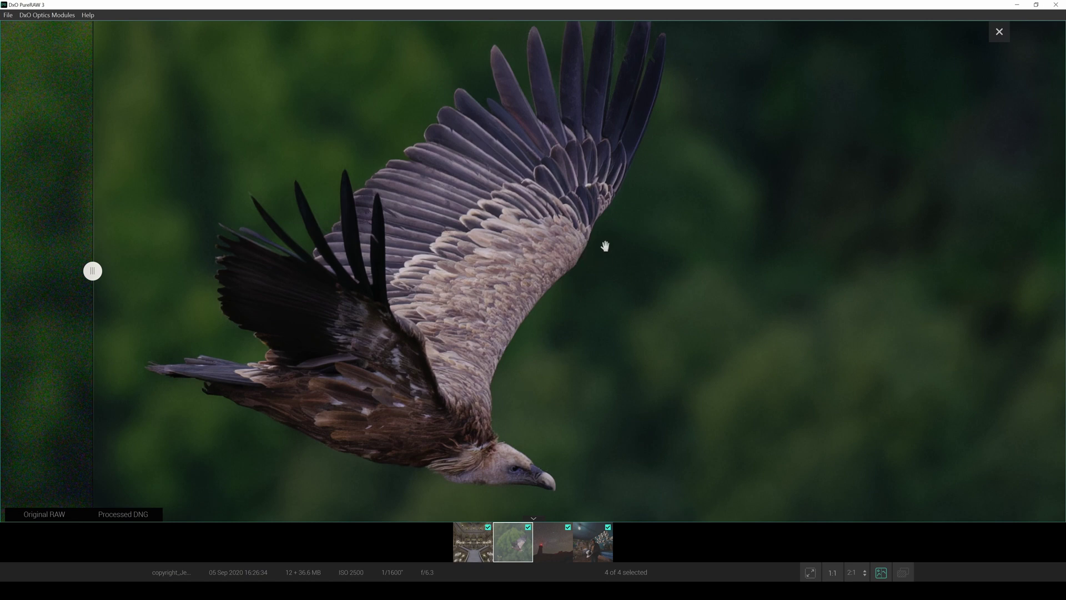
- Reopen the lighthouse photo in DxO PureRAW 3, inspect the stars and tower close up, and return to the whole image
click(552, 544)
scroll(466, 278, up, 2)
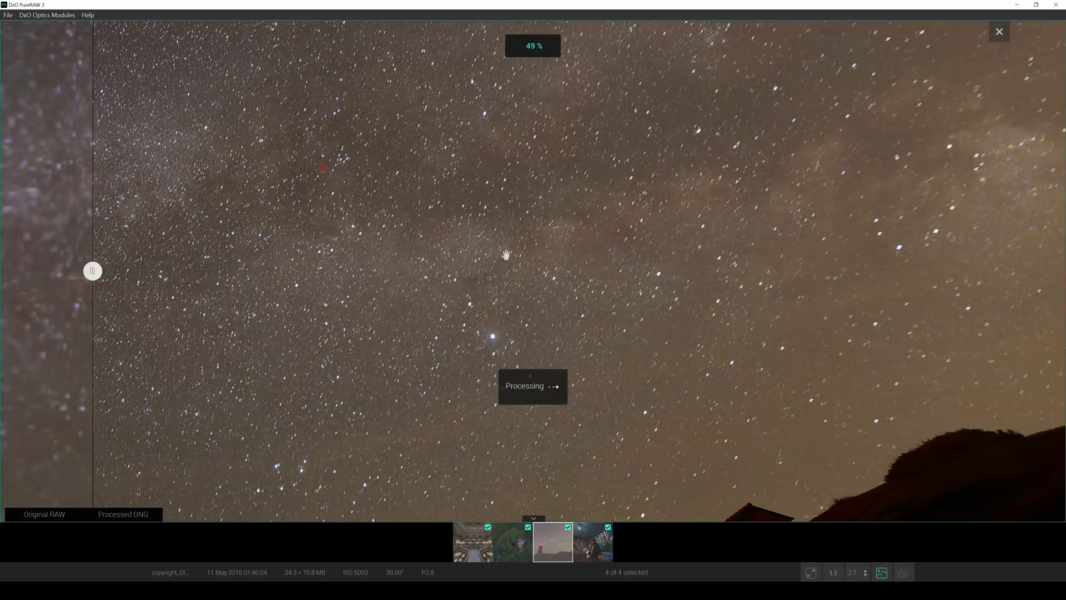
drag(417, 309, 600, 179)
drag(412, 221, 766, 235)
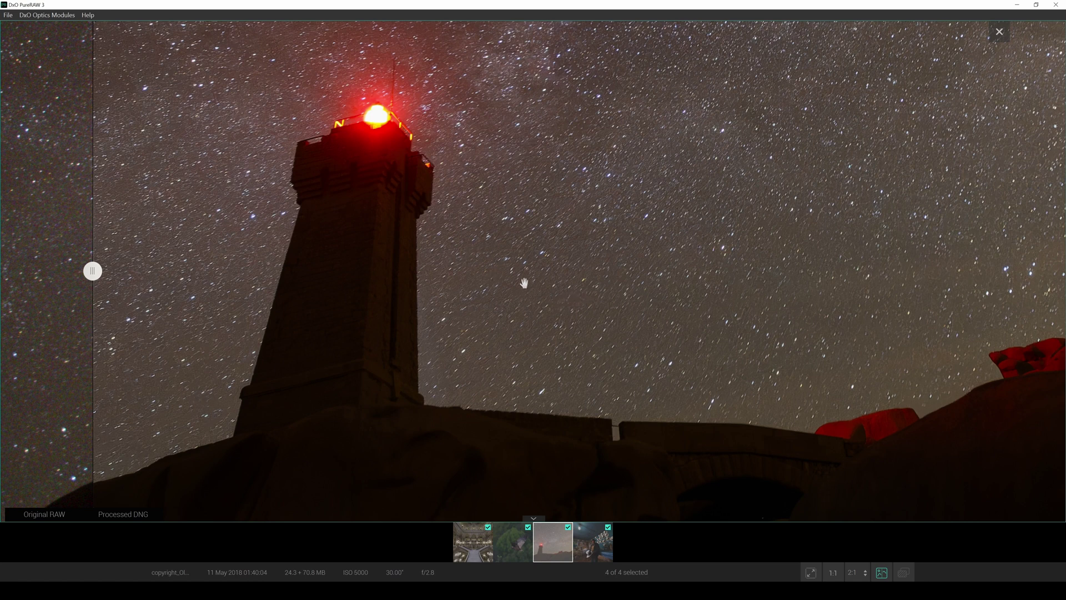
scroll(524, 283, down, 2)
scroll(525, 282, down, 1)
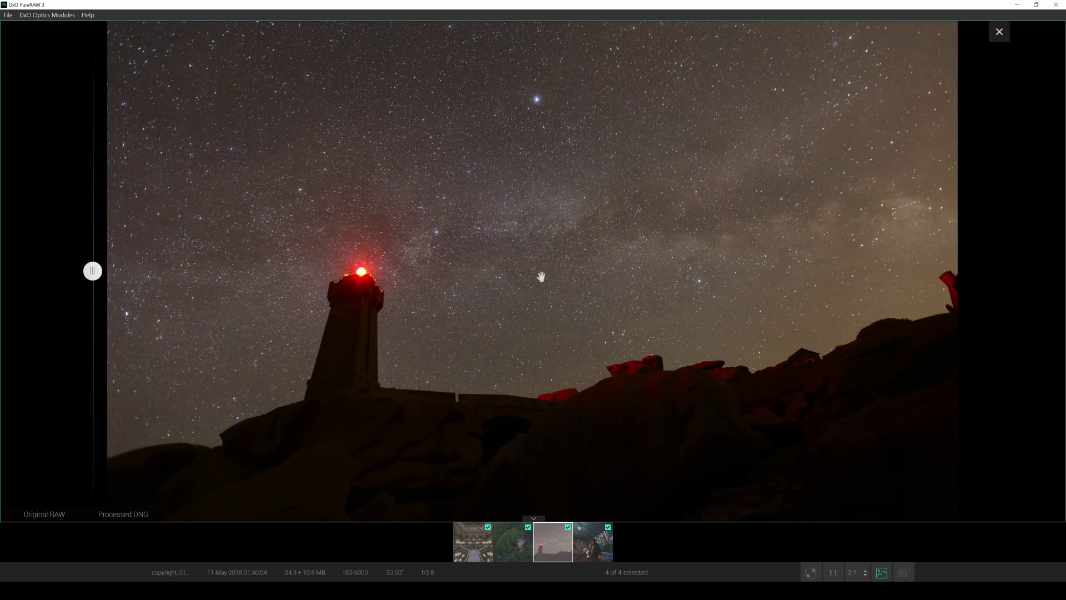
scroll(540, 276, down, 1)
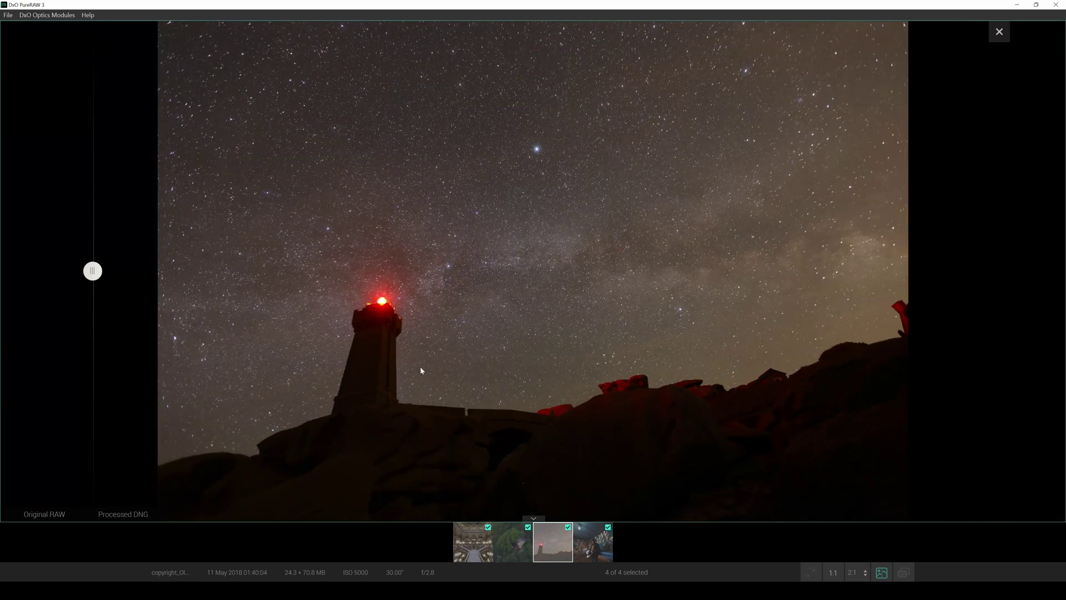
- Bring up the hat workshop photo again and inspect the man and surrounding wall close up in the processed DNG
key(Right)
scroll(528, 381, up, 2)
scroll(378, 347, down, 1)
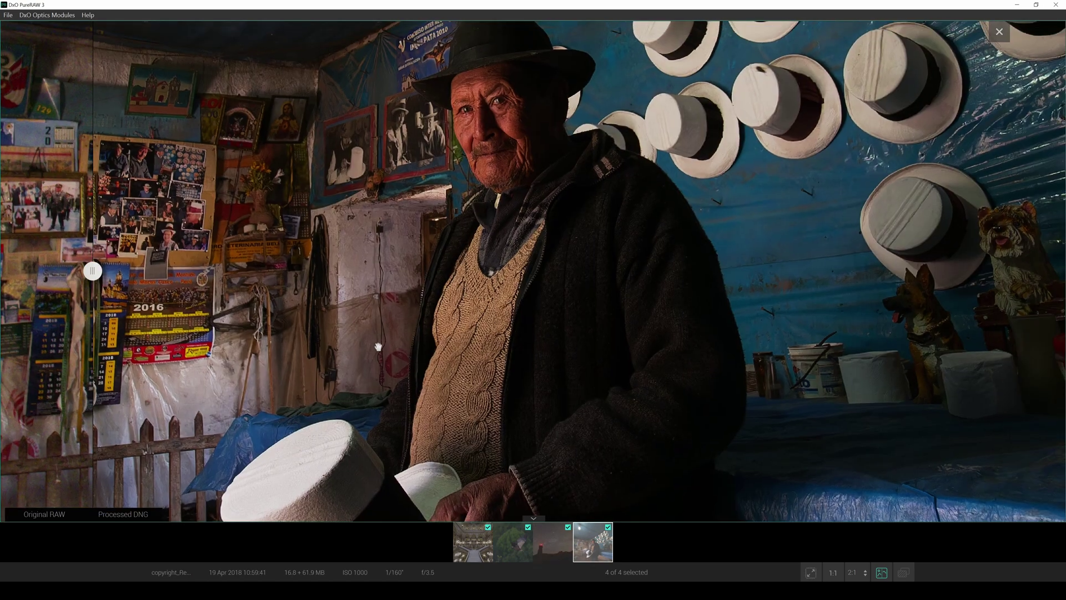
drag(378, 347, 337, 352)
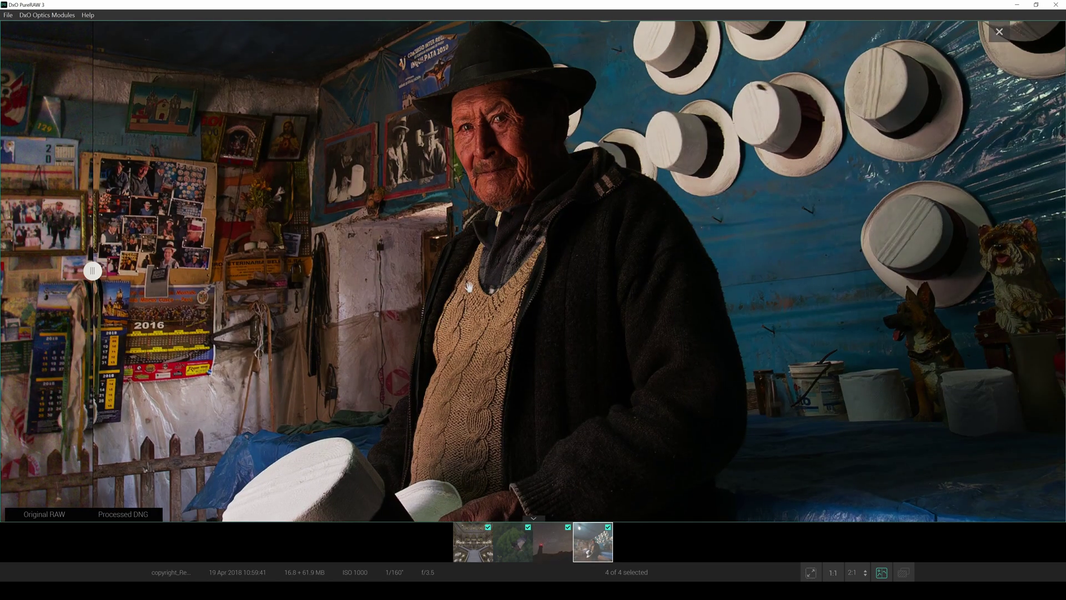